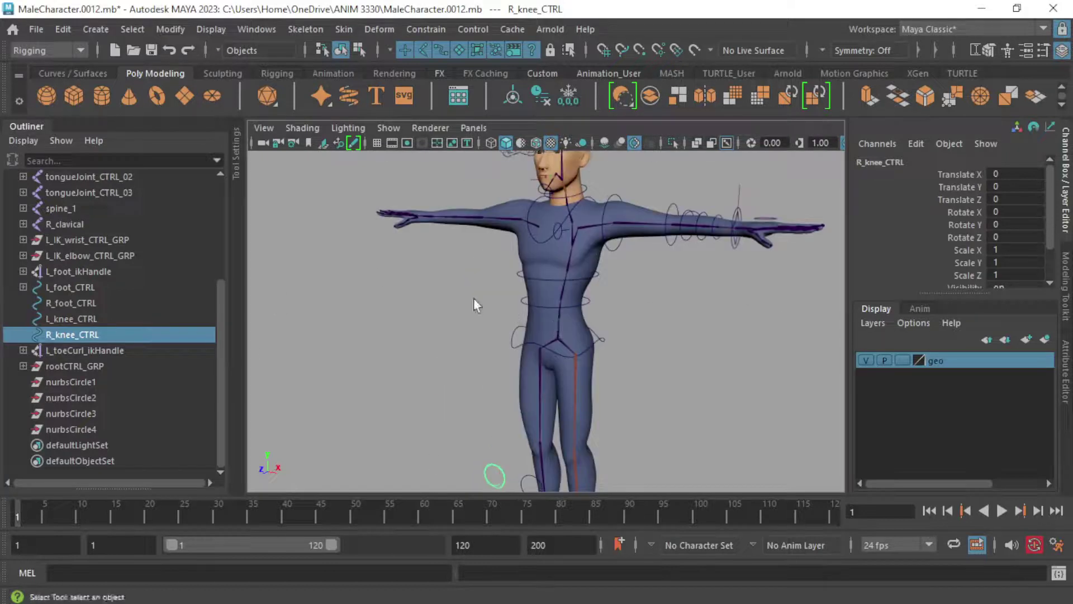
Delete the leftover groups nurbsCircle1 through nurbsCircle4 from the scene.
middle_click_drag(551, 255, 529, 304, "alt")
left_click_drag(529, 304, 492, 256, "alt")
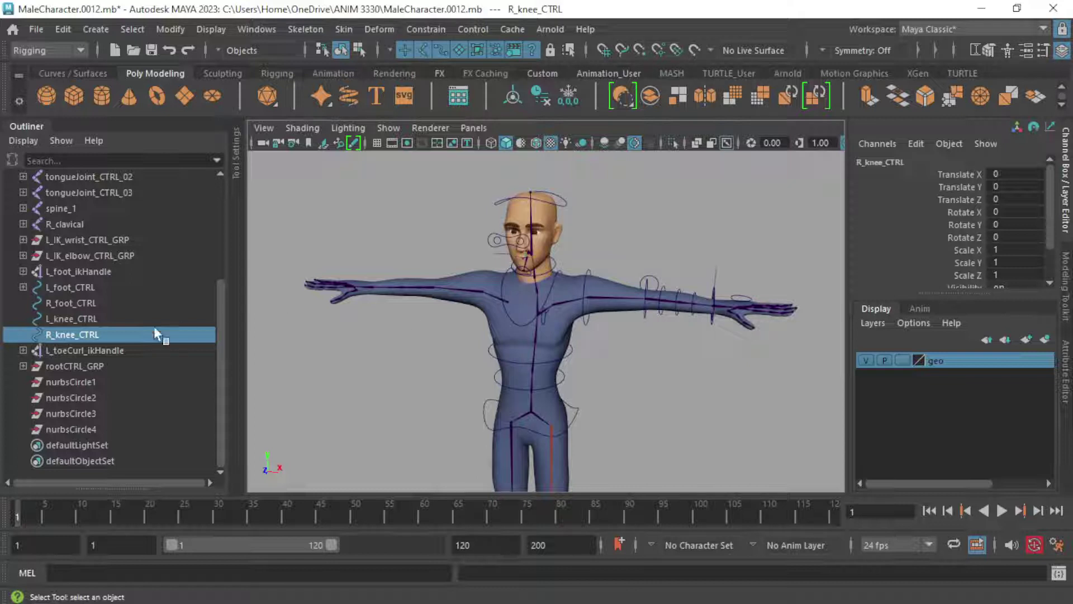
scroll(70, 344, "up", 4)
scroll(125, 330, "down", 3)
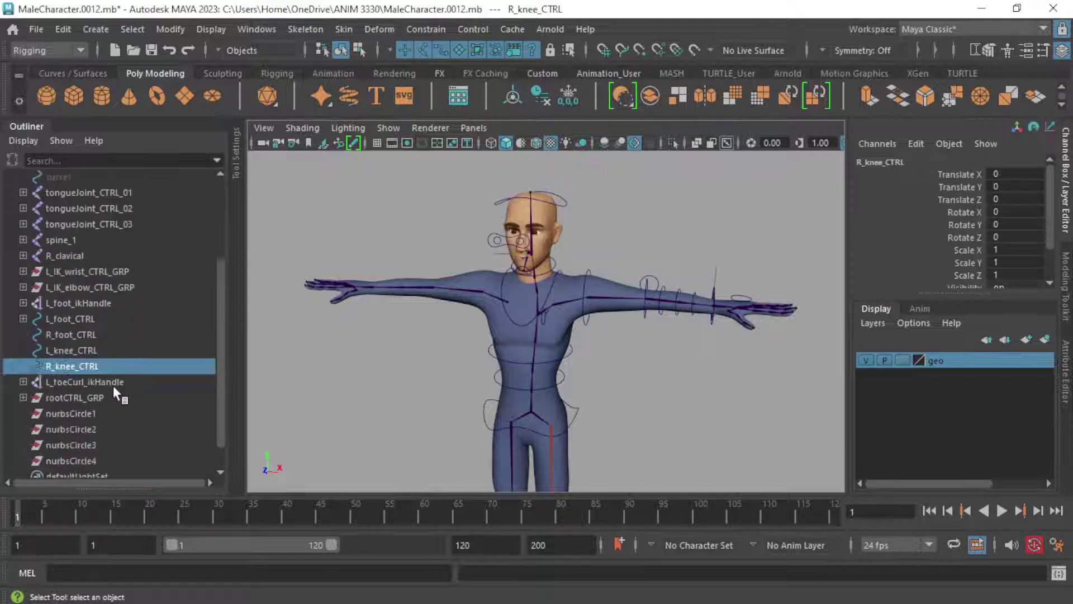
scroll(163, 257, "up", 3)
scroll(161, 296, "down", 3)
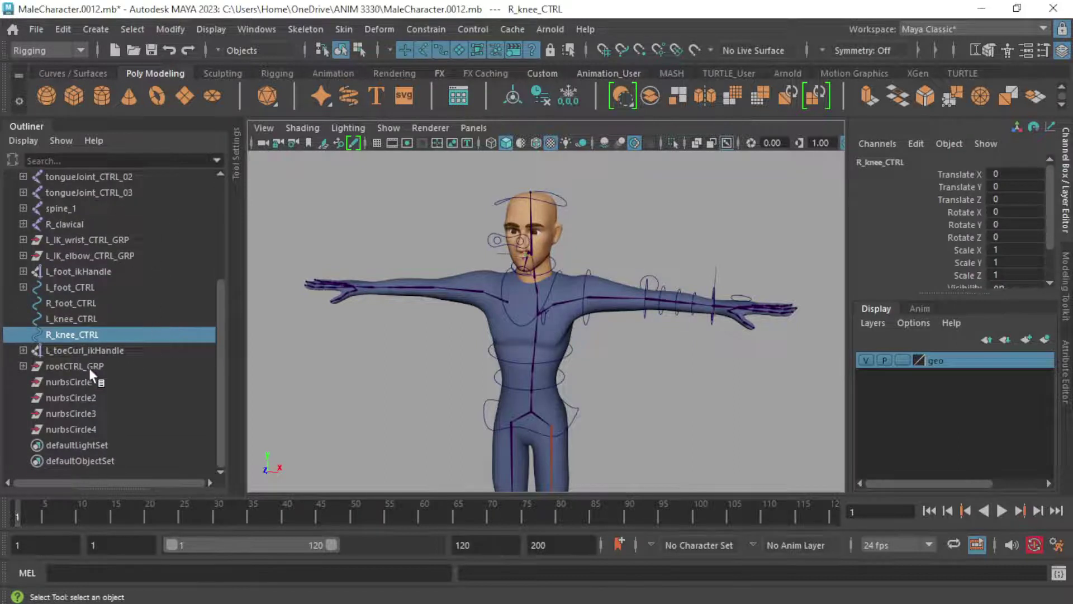
left_click_drag(85, 384, 80, 433)
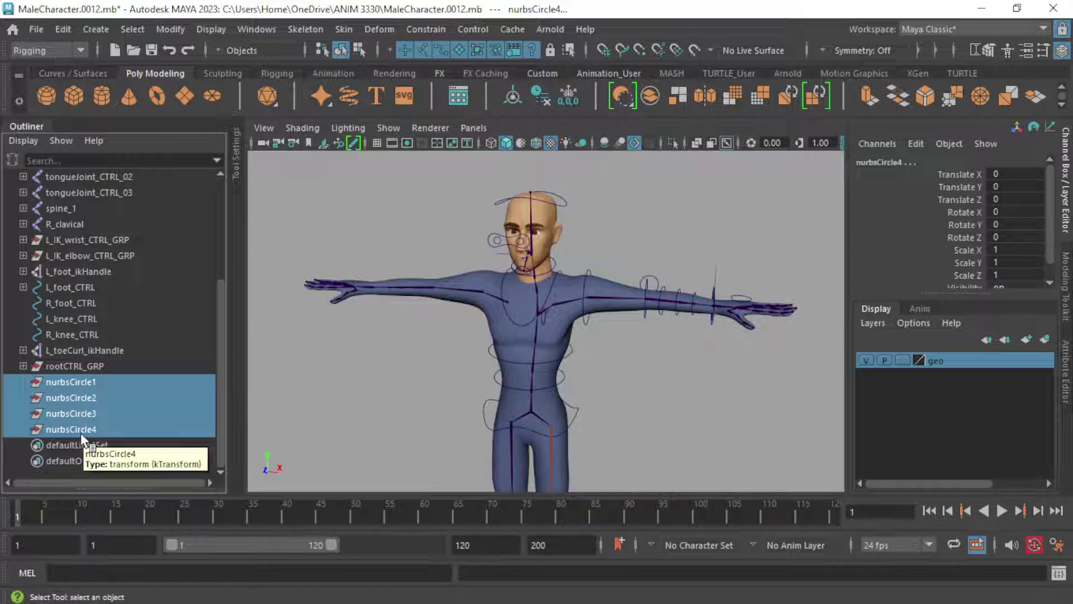
key("Delete")
Test L_clavicle_CTRL by moving it freely and undo the move.
left_click_drag(703, 275, 673, 288, "alt")
left_click(500, 330)
key("w")
left_click_drag(528, 314, 563, 309)
key("ctrl+z")
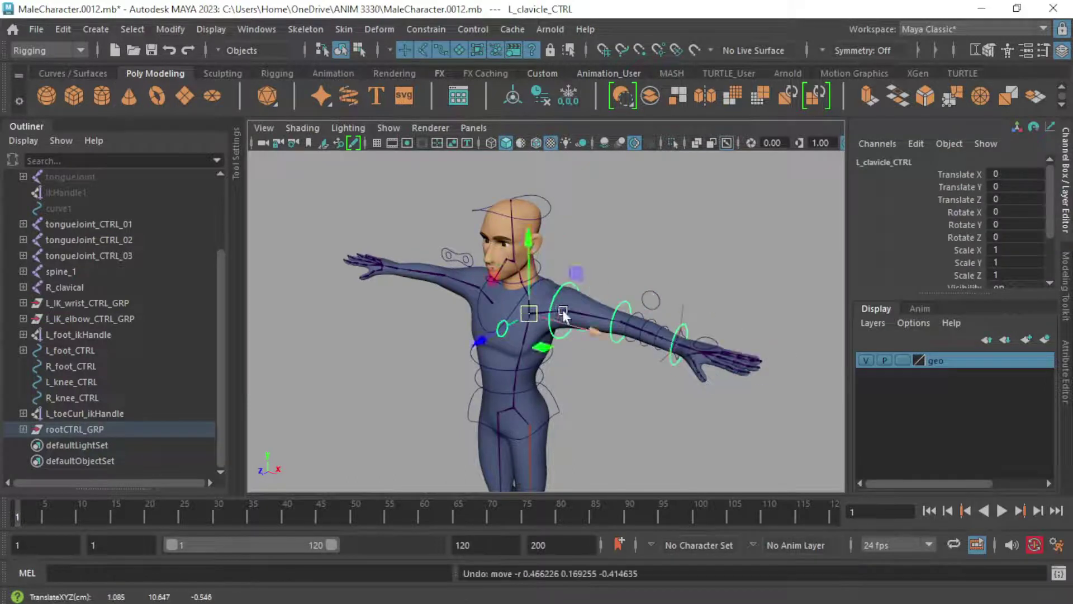
key("q")
Select R_foot_CTRL and frame it to check which curve it is on the rig.
middle_click_drag(562, 267, 625, 156, "alt")
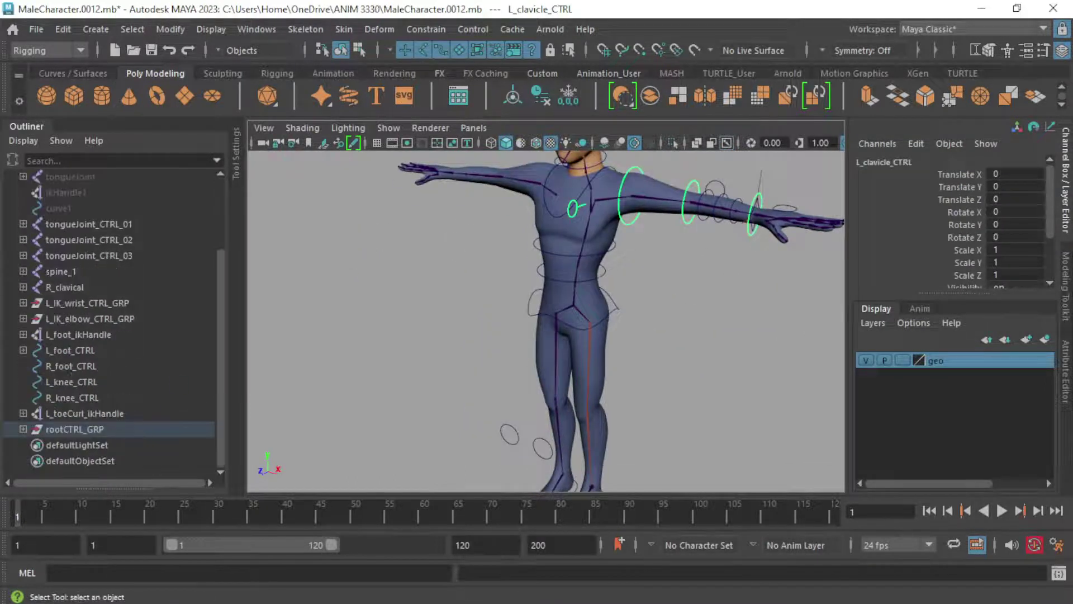
left_click(75, 364)
left_click(69, 383)
left_click(71, 368)
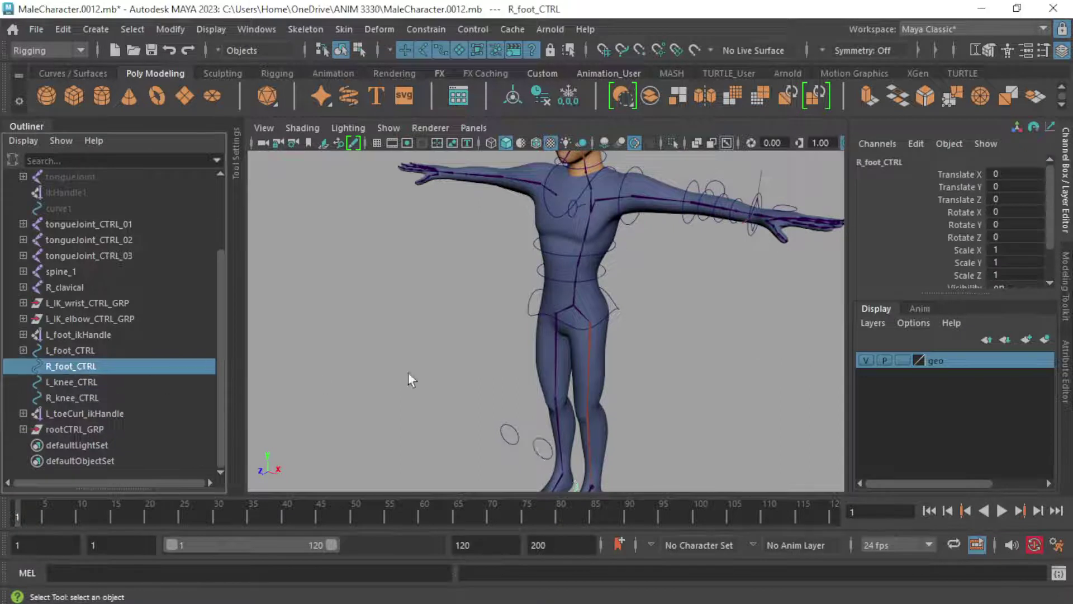
key("f")
Frame R_knee_CTRL, test it by moving it freely, and undo the move.
left_click(105, 377)
left_click(86, 400)
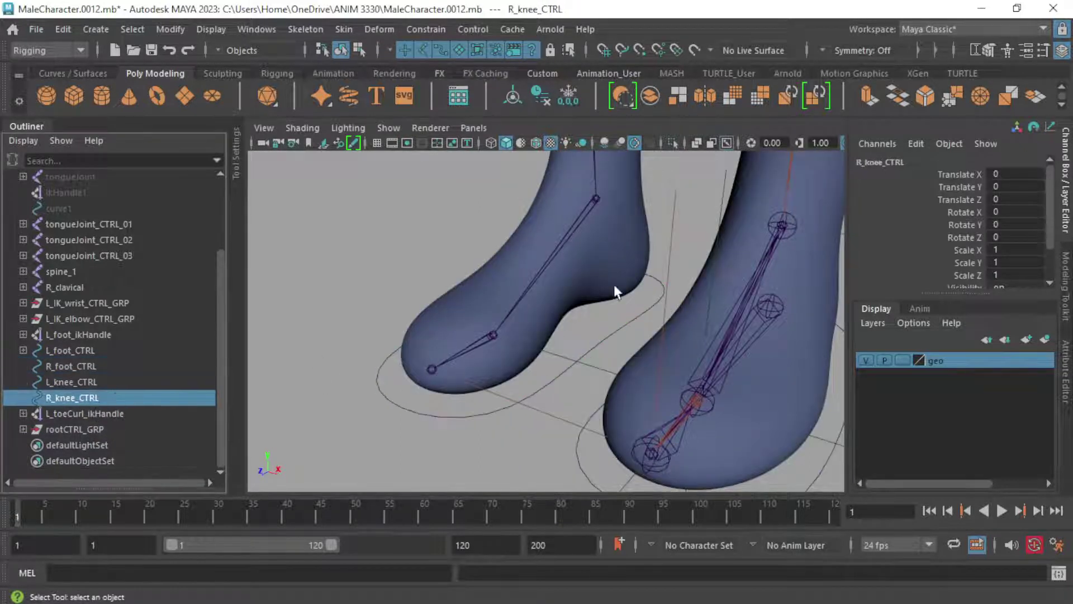
key("f")
key("w")
left_click_drag(546, 322, 585, 298)
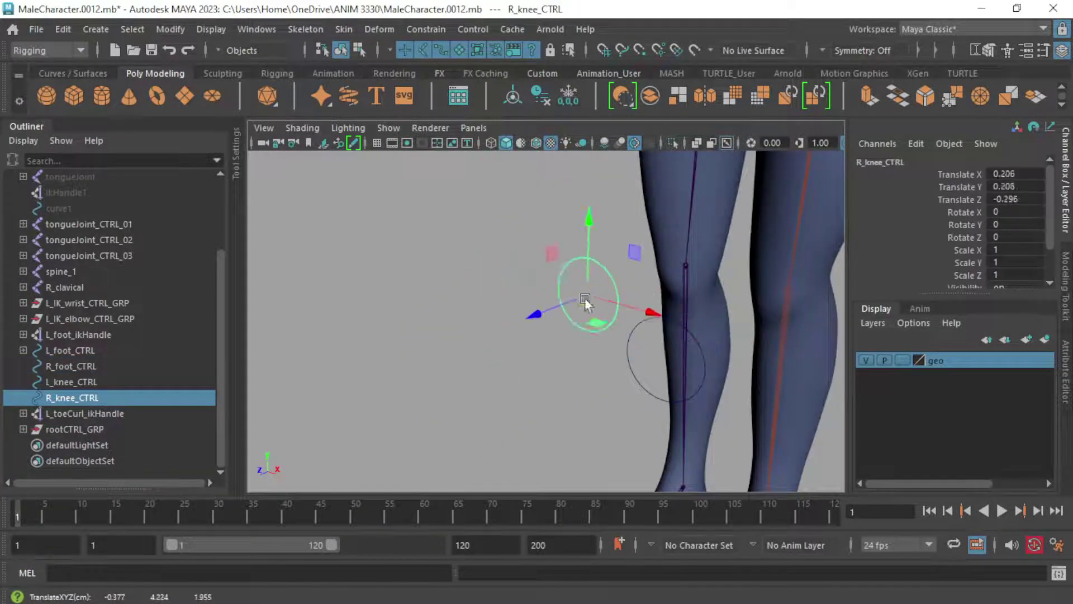
key("ctrl+z")
Test-move L_knee_CTRL in front of the legs and undo the move.
left_click(707, 351)
left_click(703, 352)
left_click_drag(665, 362, 787, 352)
key("ctrl+z")
Select L_IK_elbow_CTRL and check where it sits in the scene hierarchy.
right_click_drag(732, 320, 612, 294, "alt")
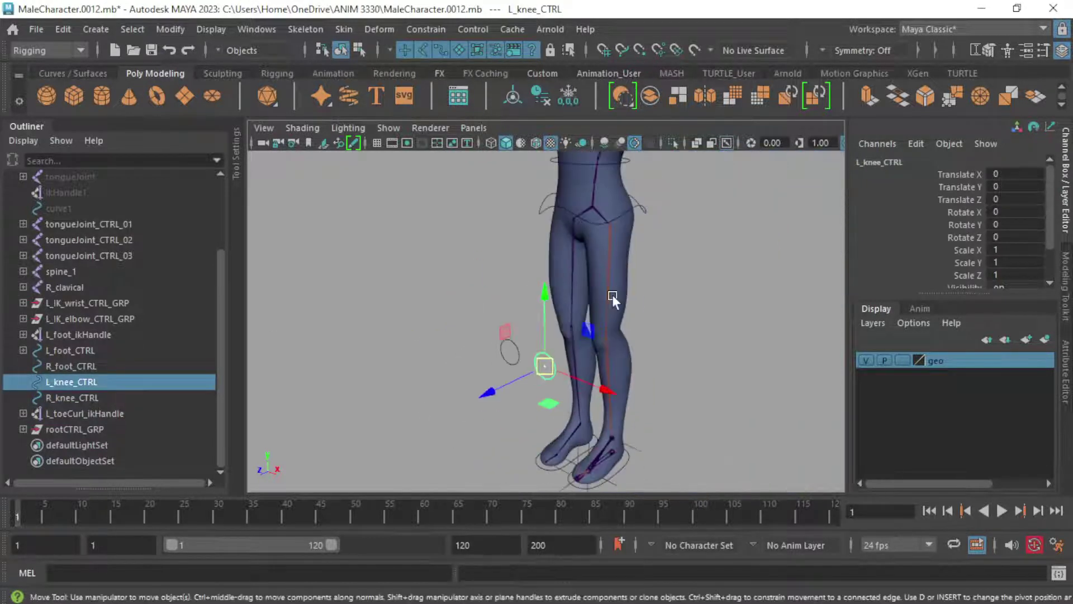
middle_click_drag(612, 294, 639, 397, "alt")
key("q")
right_click_drag(639, 397, 596, 330, "alt")
left_click(590, 331)
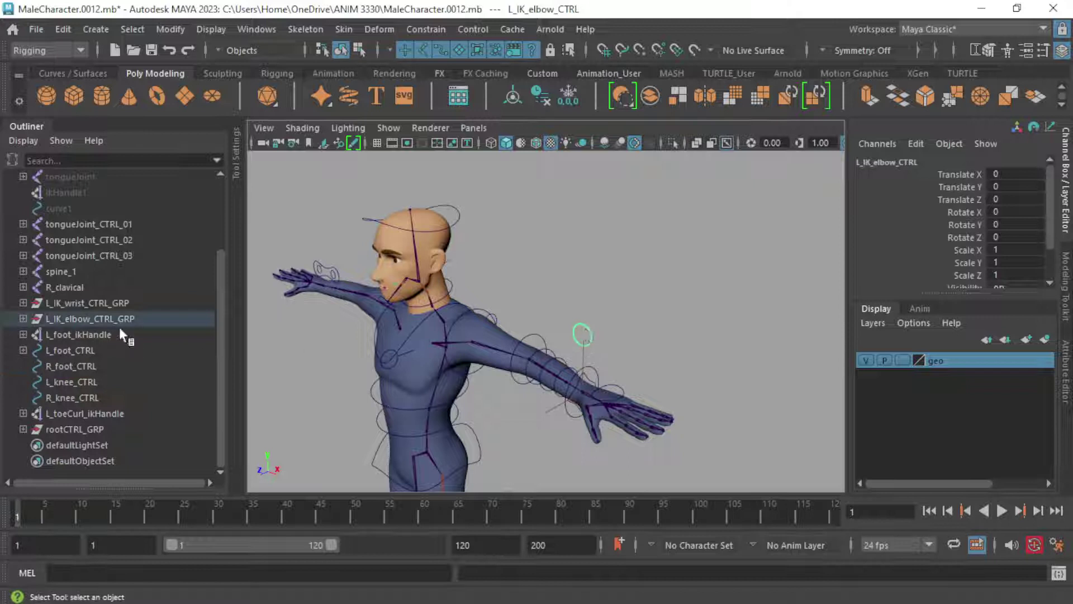
left_click_drag(335, 291, 575, 271, "alt")
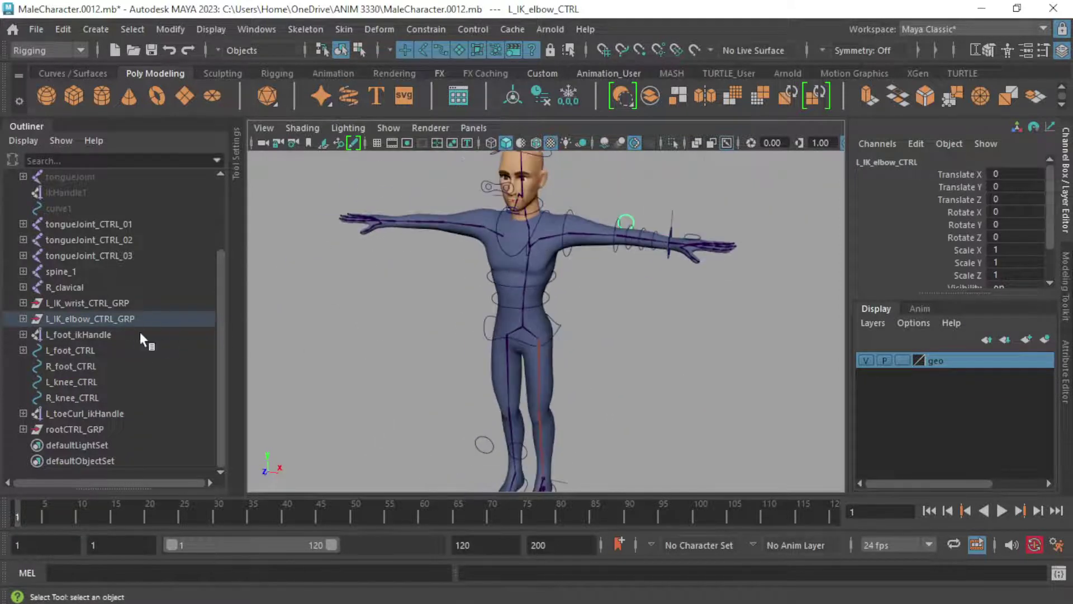
Unhide the hidden tongue rig nodes tongueJoint, ikHandle1 and curve1.
scroll(154, 319, "up", 2)
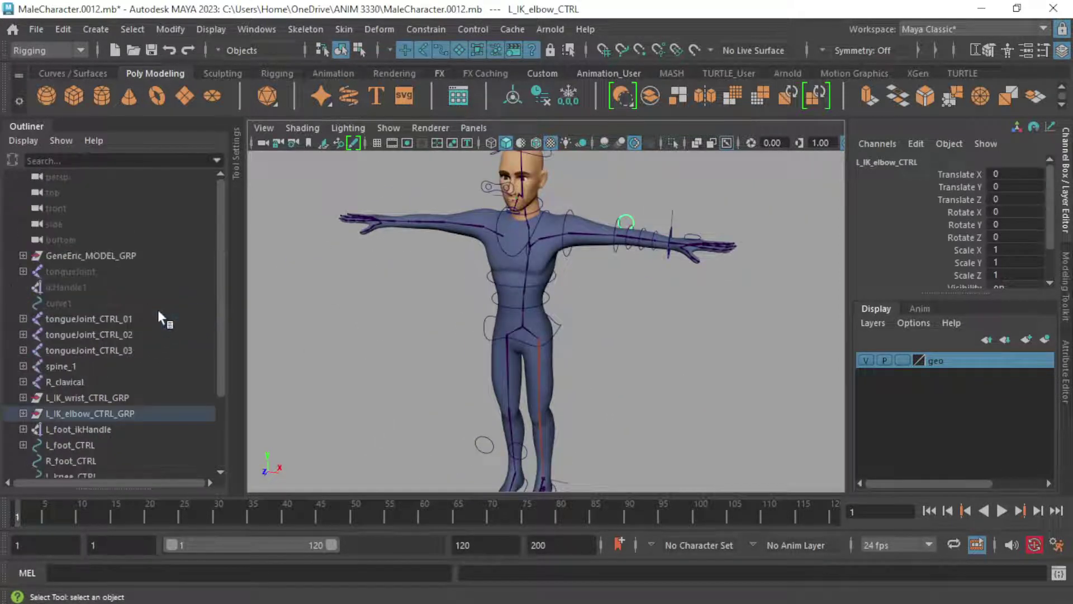
left_click(66, 298)
left_click(72, 271)
left_click(68, 302, "shift")
key("h")
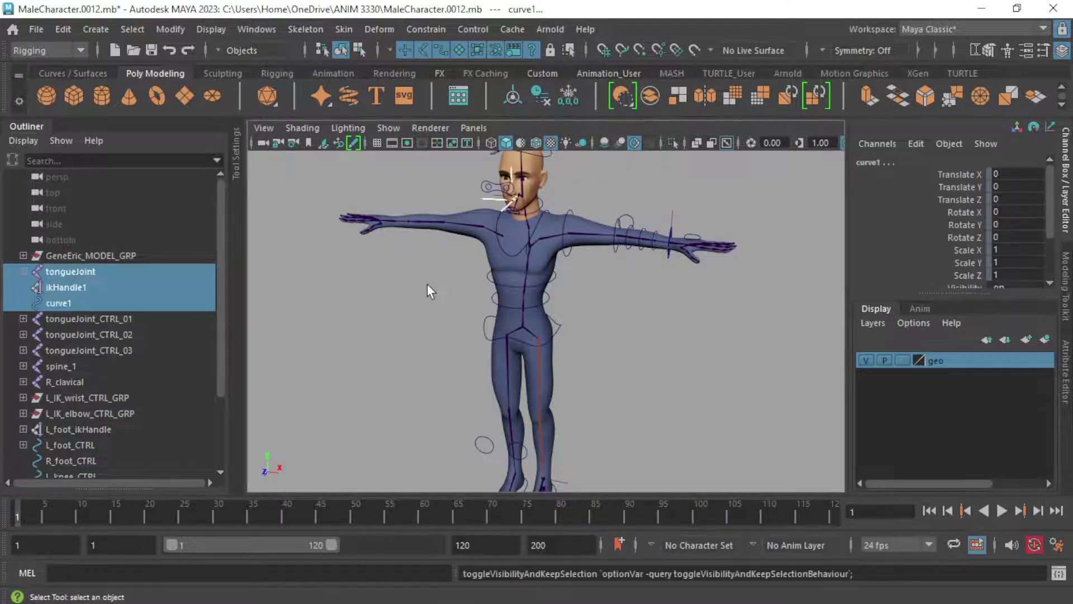
Select curve1 and frame it to examine the tongue joints and controls inside the mouth.
left_click(624, 218)
middle_click_drag(604, 173, 598, 241, "alt")
scroll(654, 240, "up", 7)
middle_click_drag(562, 188, 582, 297, "alt")
scroll(582, 297, "down", 2)
left_click_drag(559, 291, 483, 281, "alt")
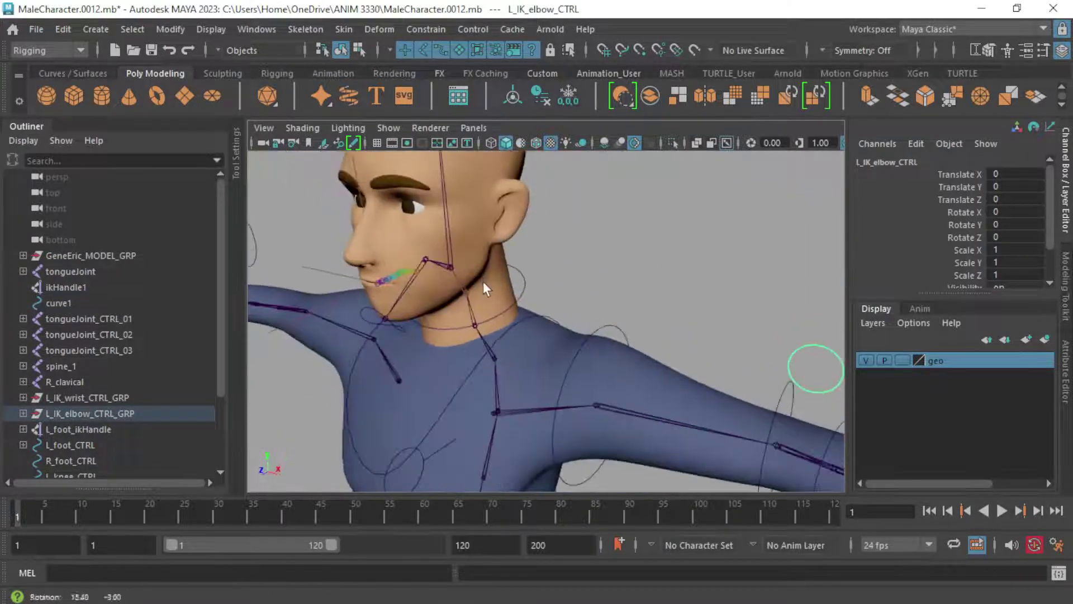
left_click(73, 303)
key("w")
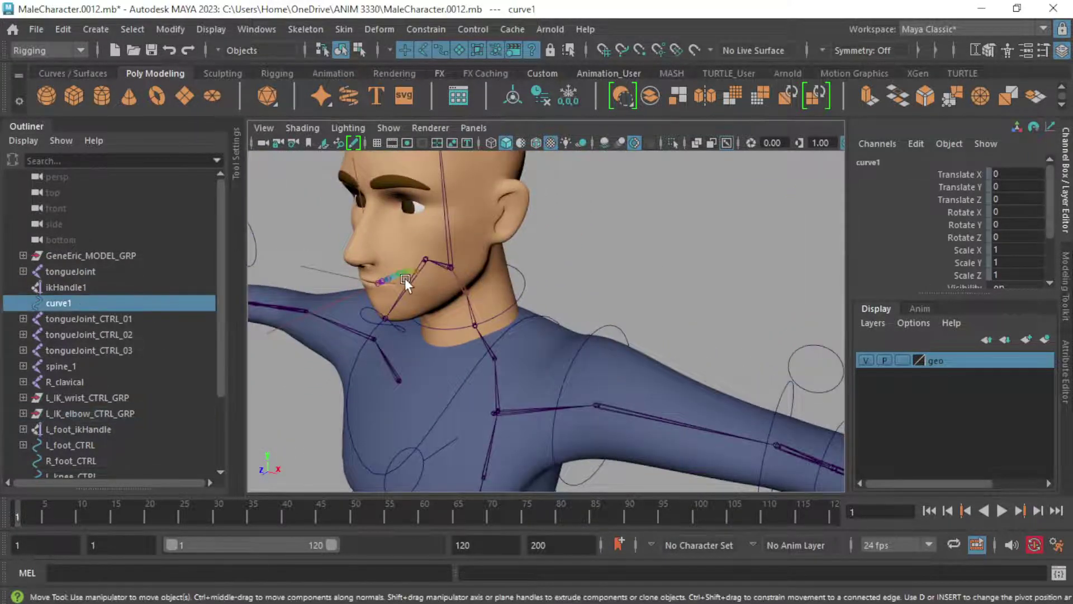
key("f")
scroll(454, 282, "down", 5)
left_click_drag(472, 283, 448, 283, "alt")
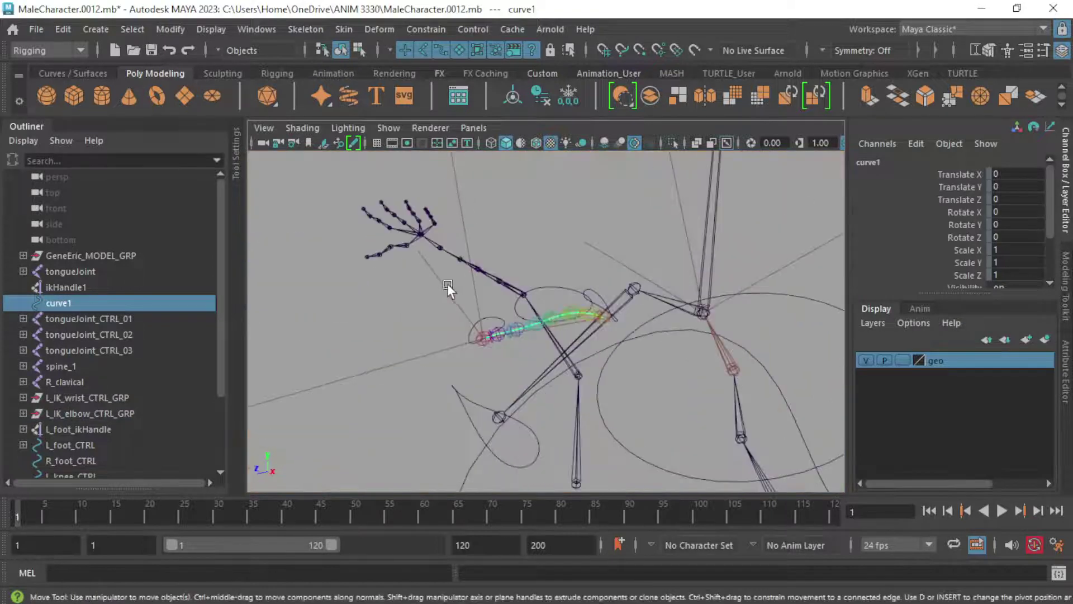
Test TongueCtrl_03 at the tip of the tongue by moving it upward and undo the move.
left_click(498, 313)
left_click(498, 317)
left_click_drag(484, 335, 517, 252)
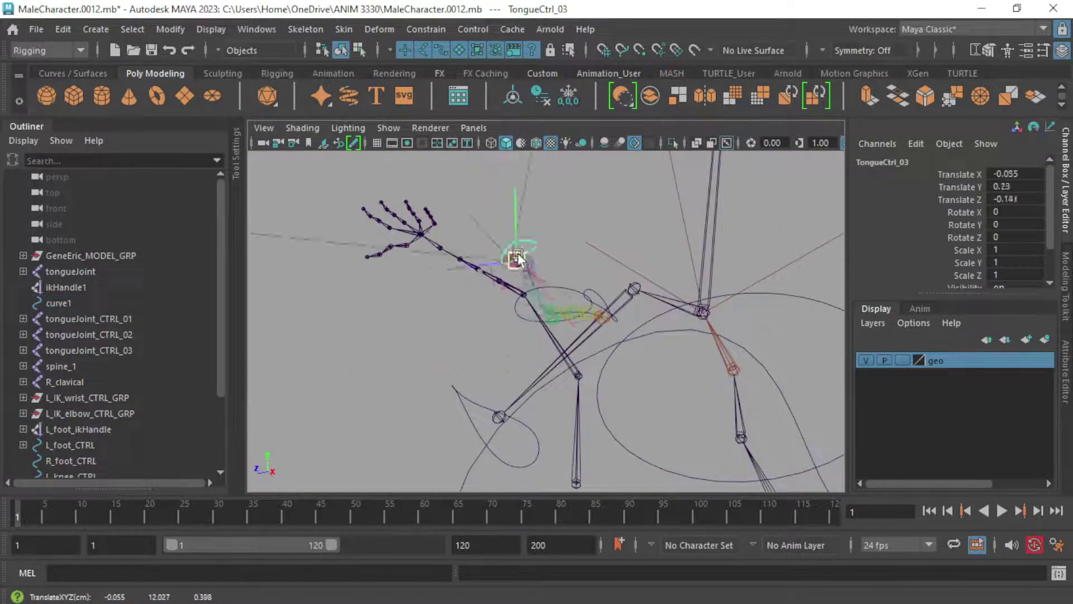
key("ctrl+z")
Raise TongueCtrl_02 as a test of the middle of the tongue and undo the move.
left_click(558, 279)
left_click(557, 290)
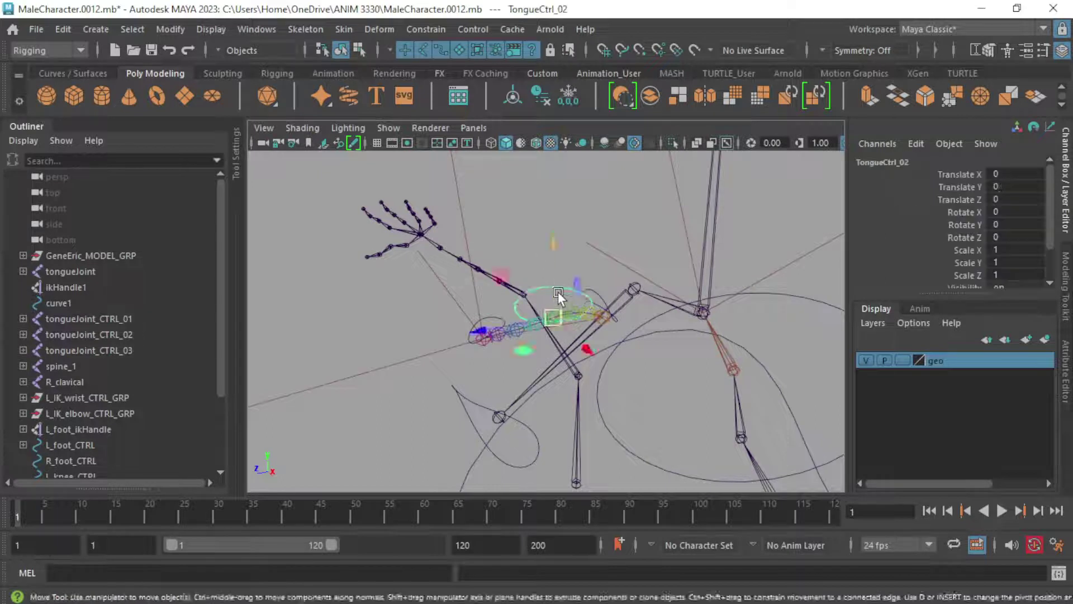
mouse_move(557, 291)
left_mouse_down()
mouse_move(555, 206)
mouse_move(557, 263)
left_mouse_up()
key("ctrl+z")
Return to shaded display of the whole character and clear the selection.
key("5")
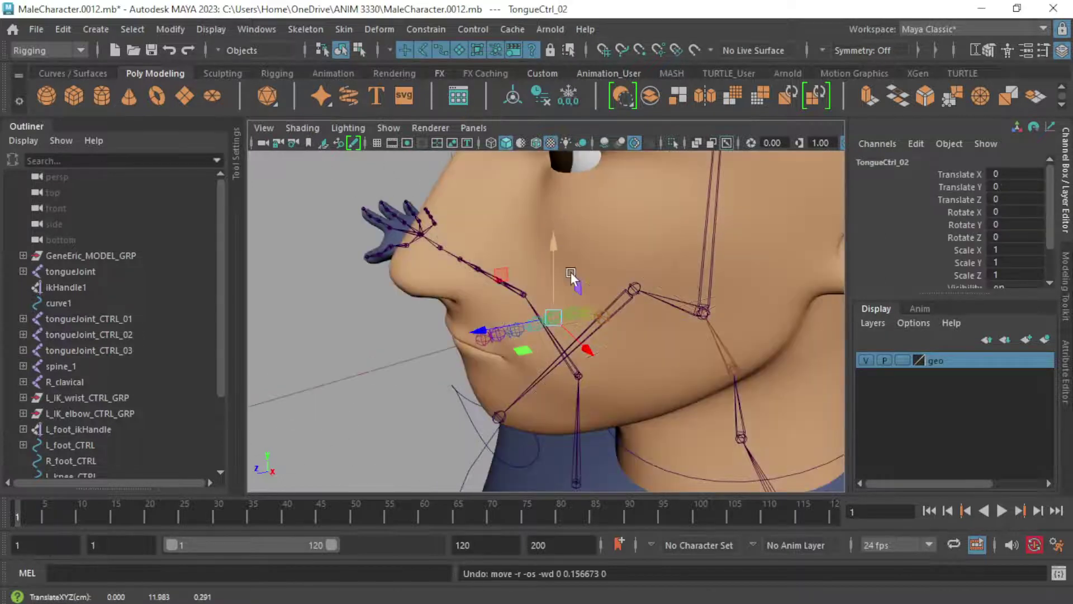
scroll(572, 272, "down", 10)
key("q")
scroll(430, 304, "down", 4)
left_click_drag(431, 304, 641, 339, "alt")
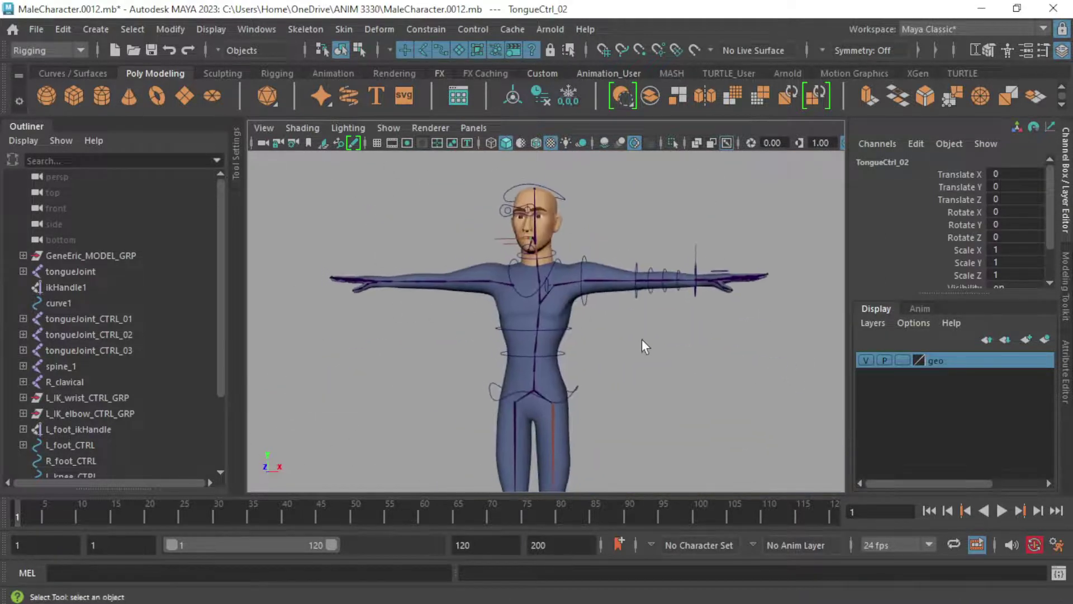
left_click(642, 339)
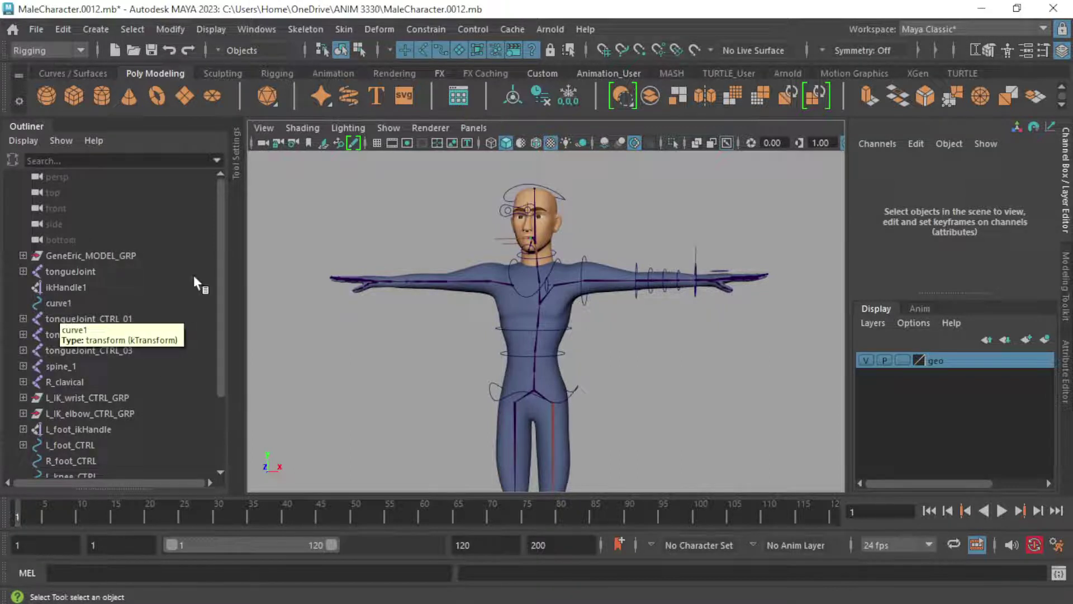
Select GeneEric_MODEL_GRP and examine which meshes it contains around the body, face and eyes.
left_click(112, 255)
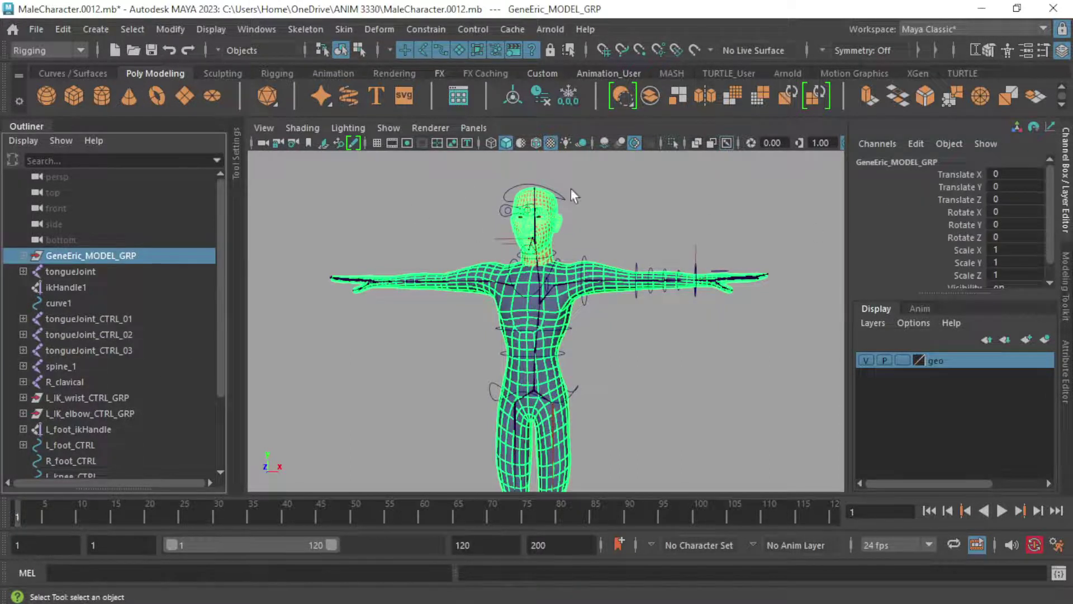
left_click_drag(554, 285, 564, 319, "alt")
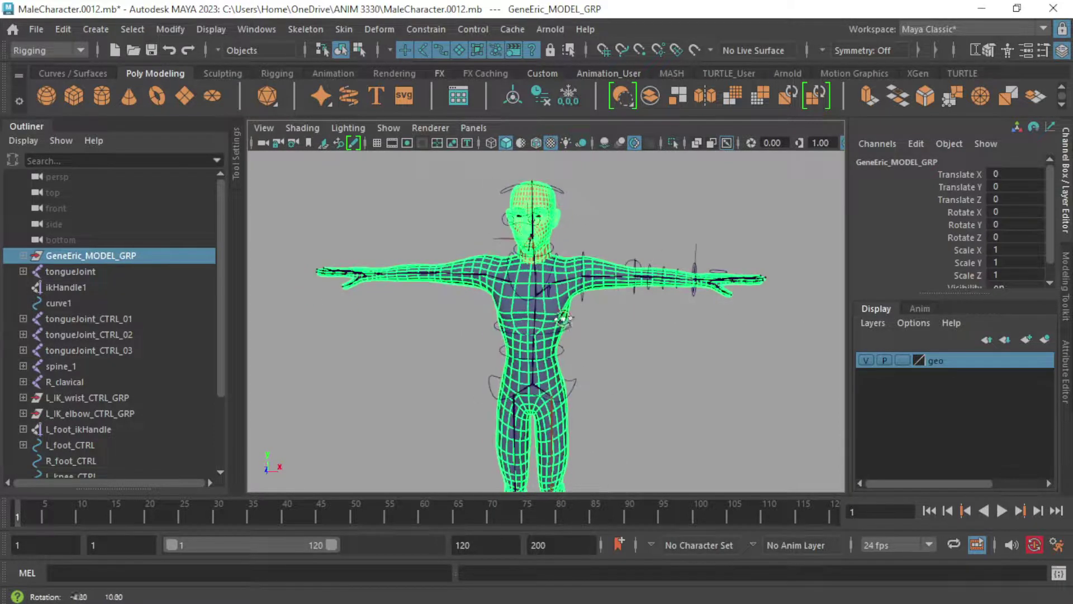
scroll(549, 236, "up", 4)
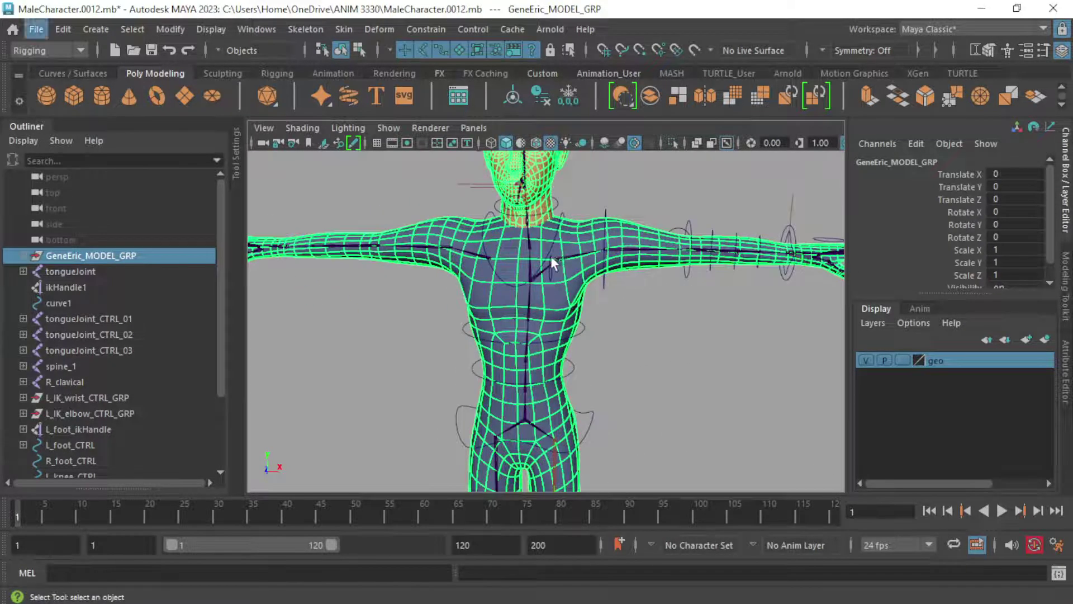
middle_click_drag(551, 259, 565, 354, "alt")
right_click_drag(565, 355, 618, 322, "alt")
middle_click_drag(579, 400, 592, 316, "alt")
right_click_drag(609, 307, 695, 264, "alt")
middle_click_drag(685, 246, 615, 363, "alt")
right_click_drag(593, 346, 636, 209, "alt")
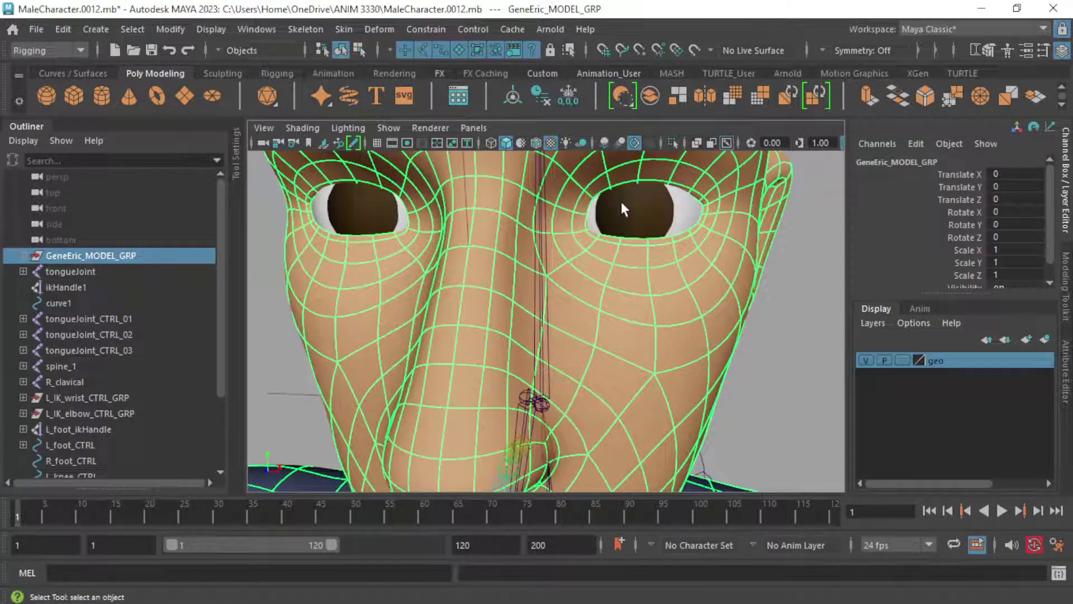
scroll(625, 203, "down", 5)
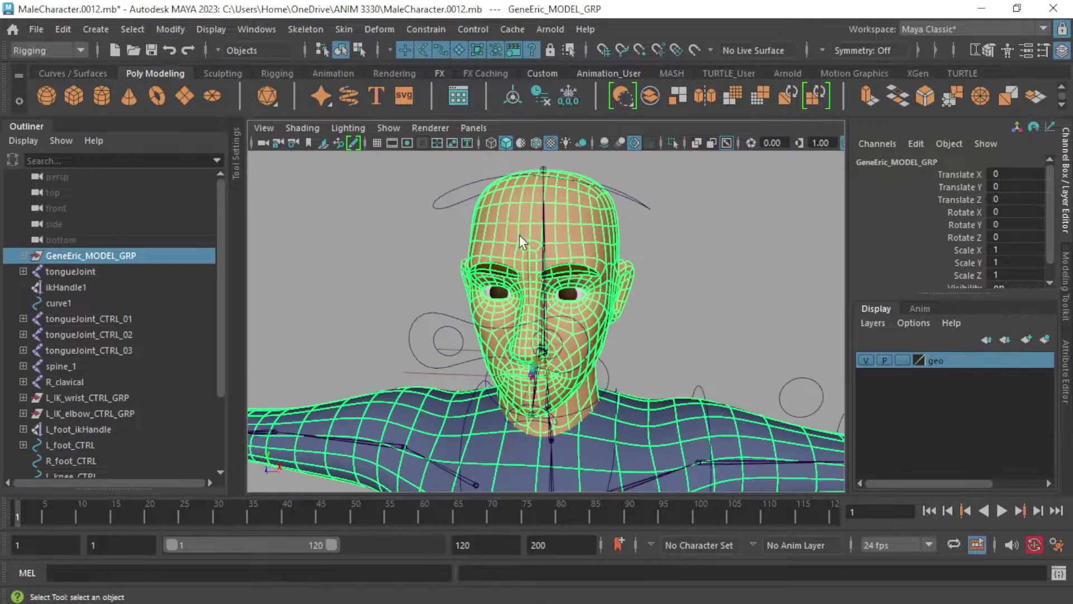
Test-move RightEye_CTRL and LeftEye_CTRL in front of the face and undo the moves.
left_click_drag(518, 235, 337, 190, "alt")
left_click(387, 317)
left_click(387, 318)
key("w")
left_click(468, 324)
left_click_drag(469, 324, 581, 367)
left_click(919, 308)
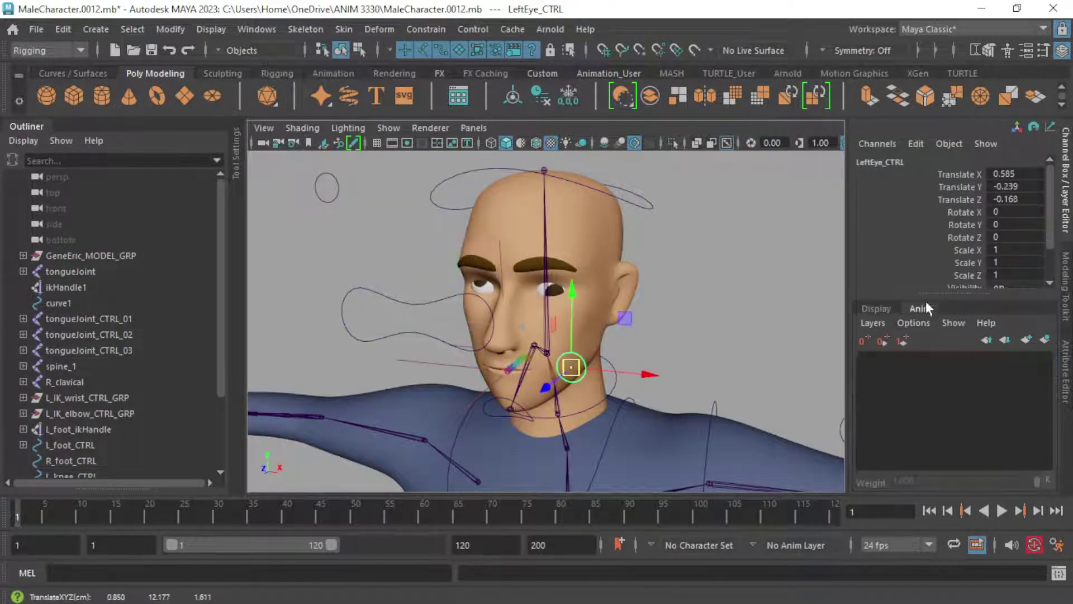
left_click(783, 280)
key("ctrl+z")
key("ctrl+z")
key("ctrl+z")
key("q")
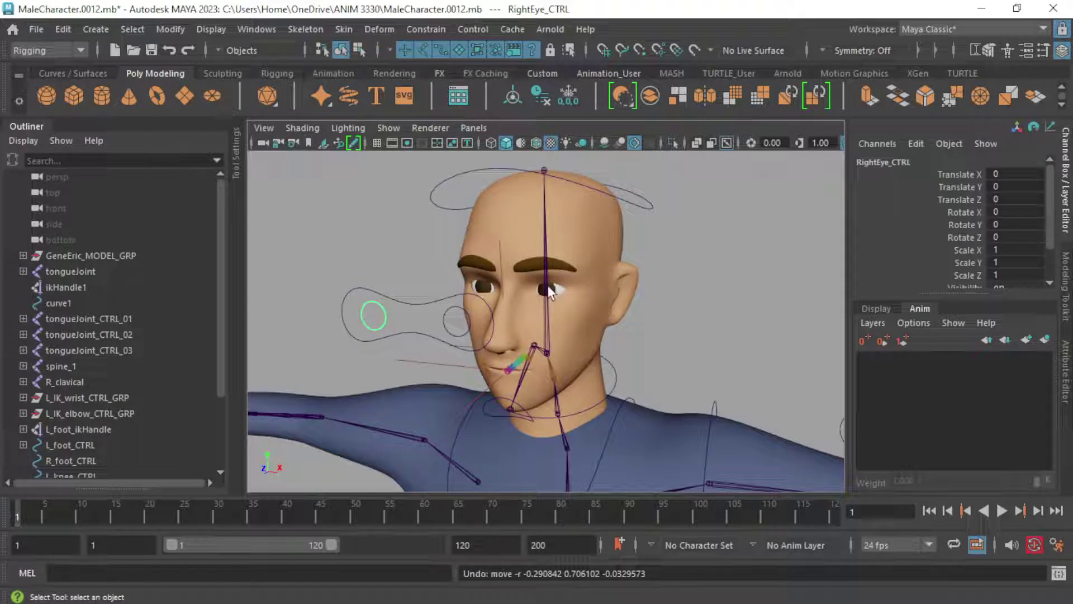
Hide the head mesh to expose the tongue geometry inside the mouth.
left_click_drag(549, 289, 482, 227, "alt")
right_click_drag(481, 227, 449, 261, "alt")
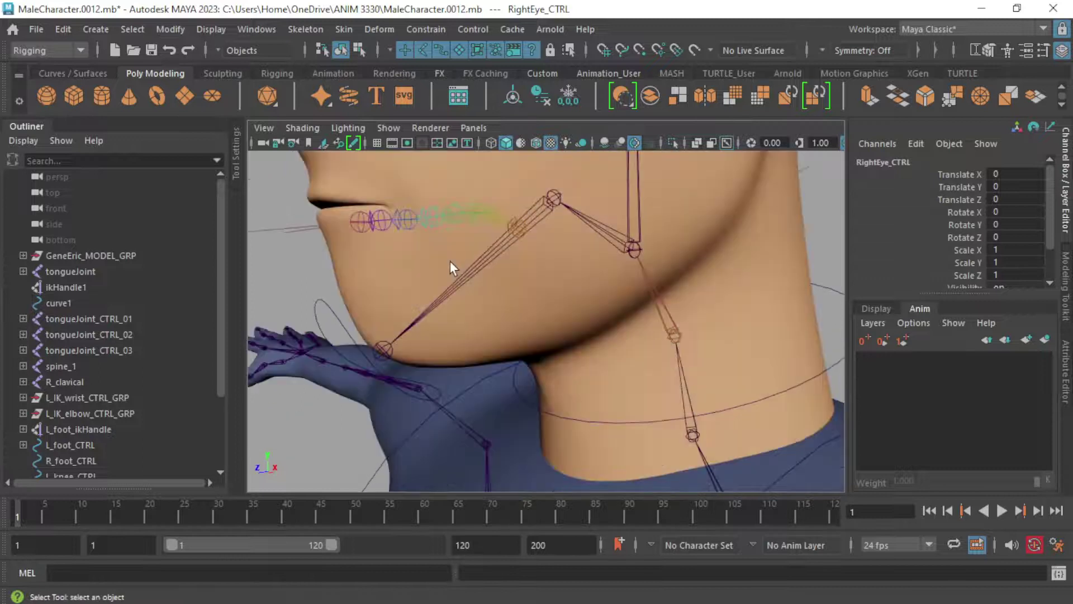
key("4")
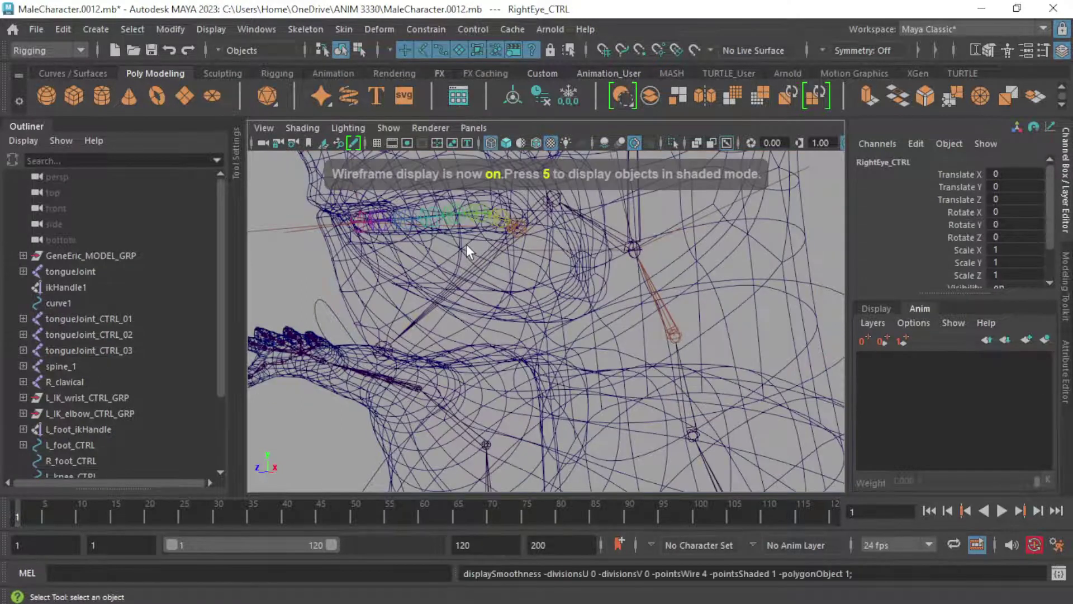
key("5")
left_click(542, 260)
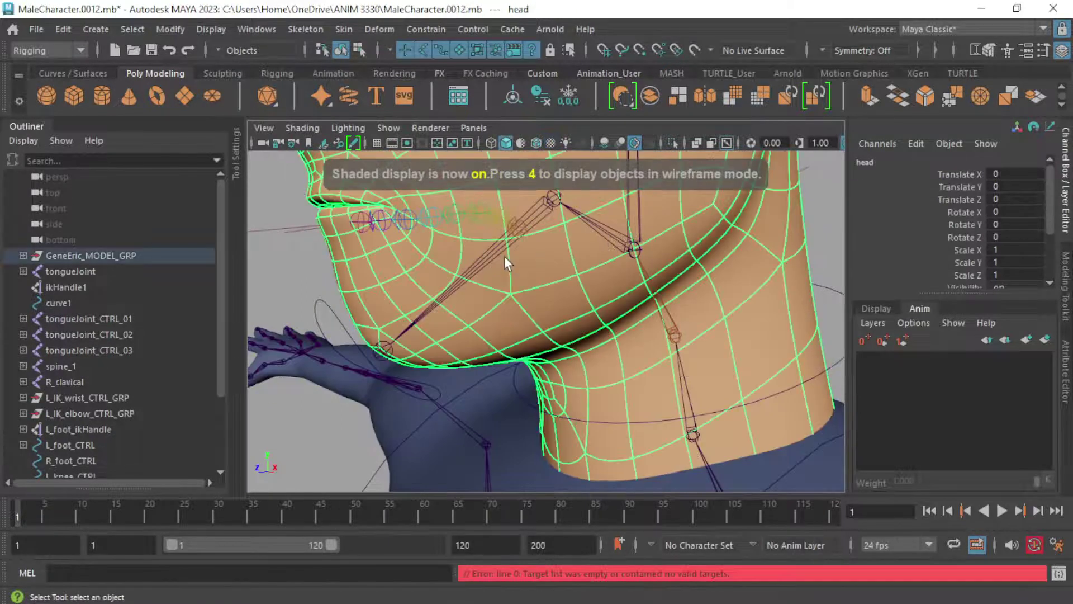
key("ctrl+h")
Select the tongue1 mesh and expand GeneEric_MODEL_GRP to show its child objects.
left_click(492, 211)
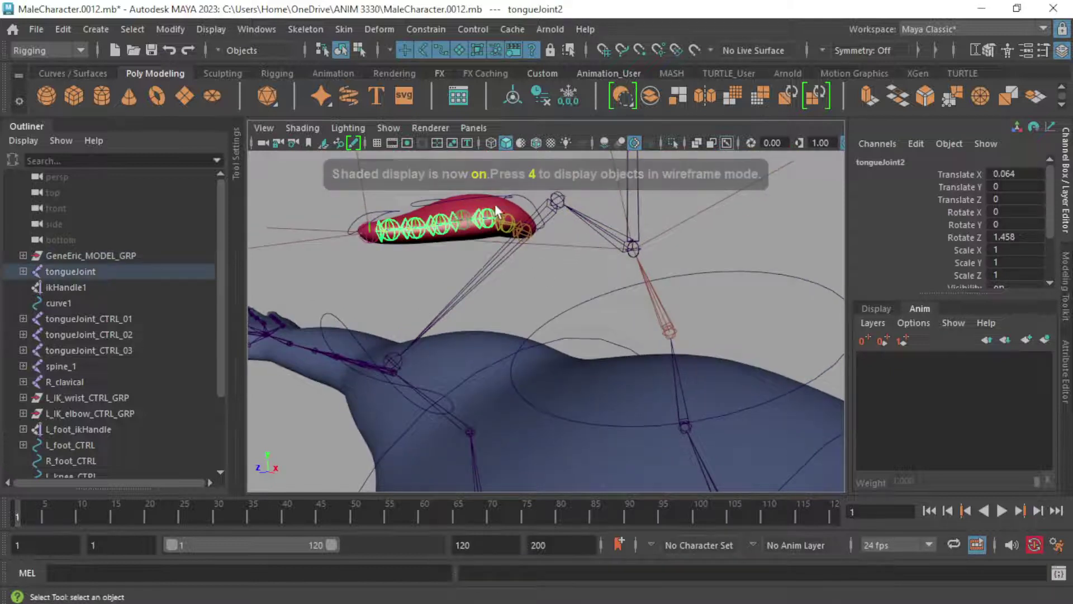
key("f")
left_click(23, 256)
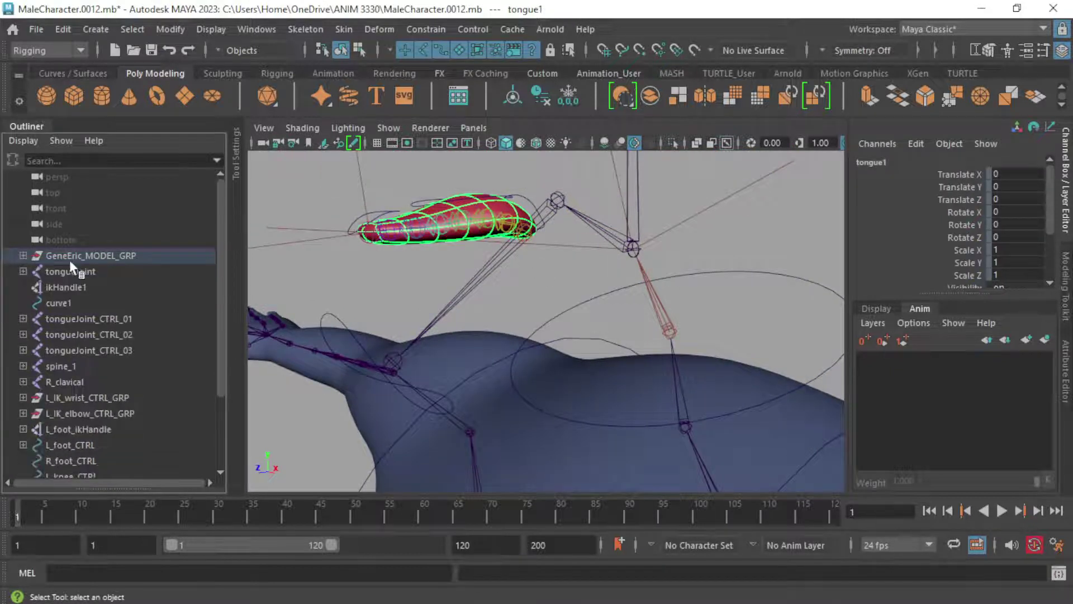
left_click(23, 256)
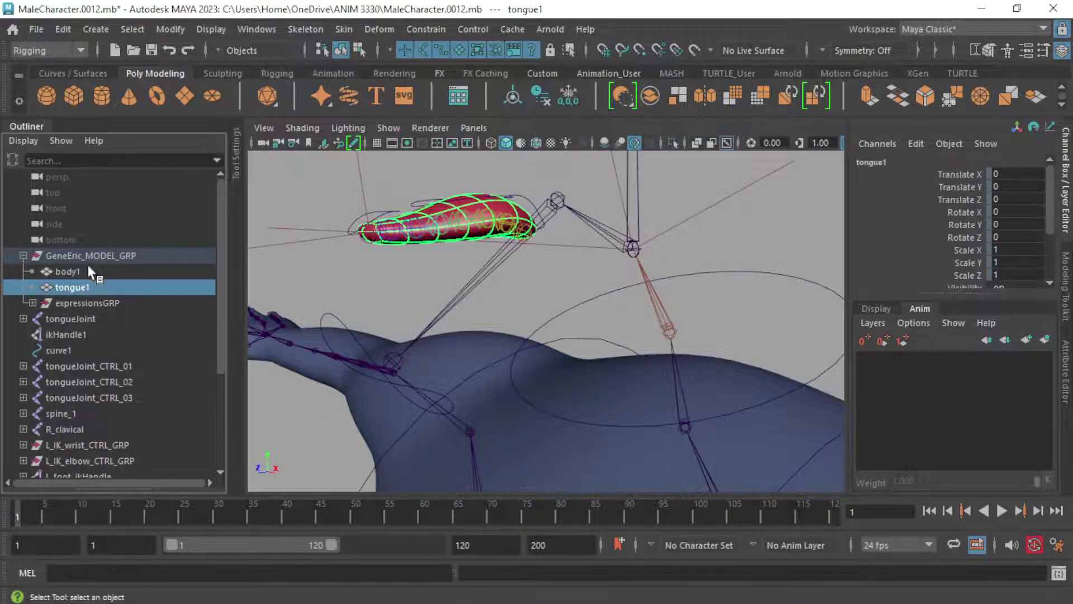
Check body1 and tongue1 in GeneEric_MODEL_GRP, then expand expressionsGRP and unhide its head mesh.
left_click(83, 271)
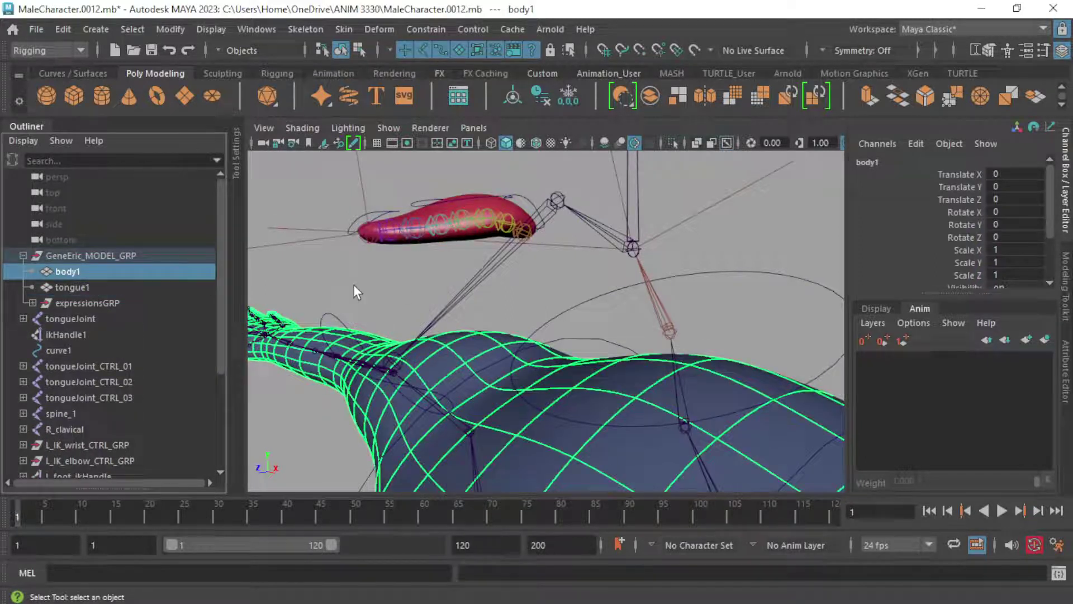
left_click(73, 286)
left_click(33, 302)
left_click(106, 302)
left_click(79, 317)
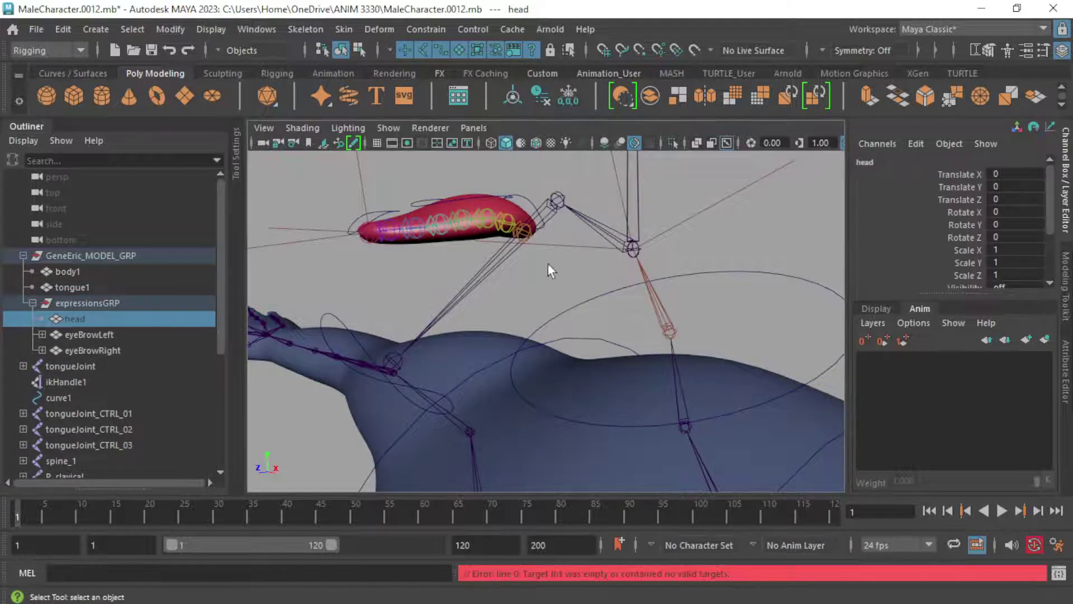
key("shift+h")
middle_click_drag(618, 286, 680, 321, "alt")
right_click_drag(680, 321, 502, 304, "alt")
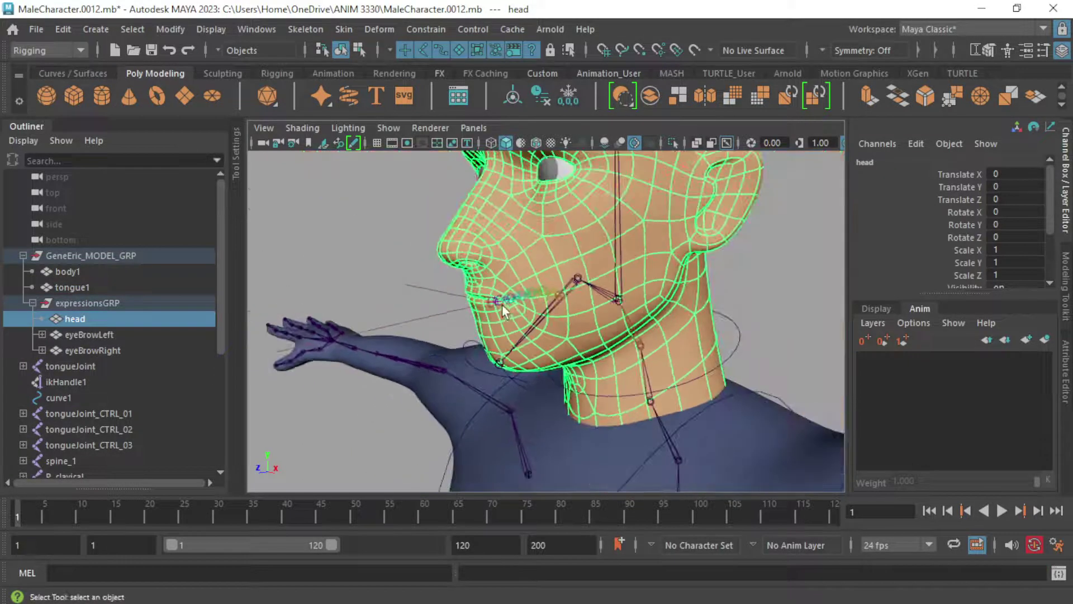
left_click_drag(502, 304, 548, 313, "alt")
Check the eyeBrowRight and body1 meshes, clear the selection and turn on textured shading for the whole character.
left_click(98, 350)
left_click(72, 272)
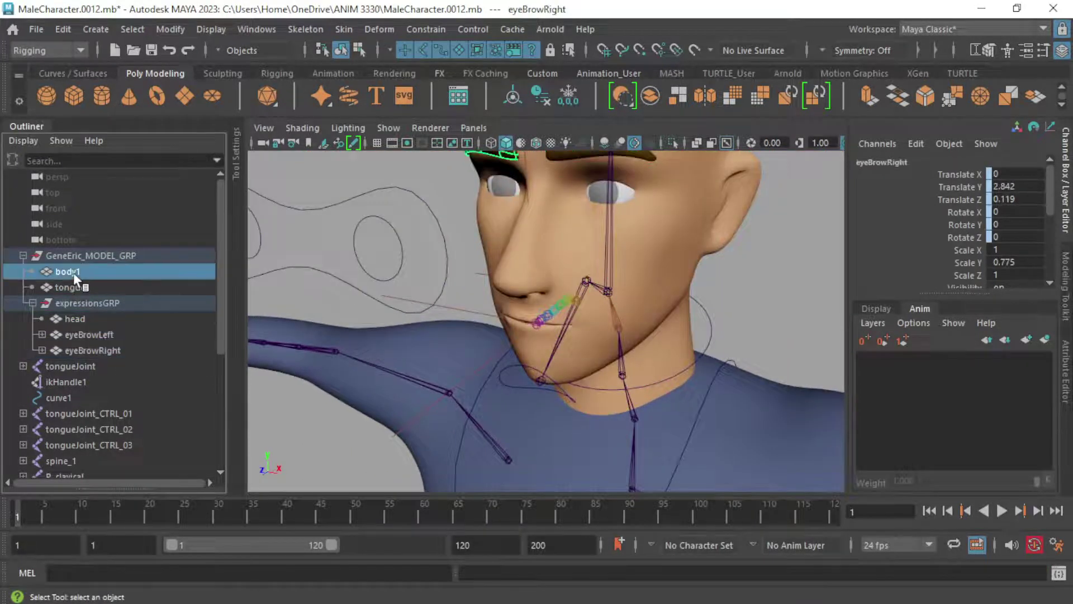
key("f")
left_click(643, 234)
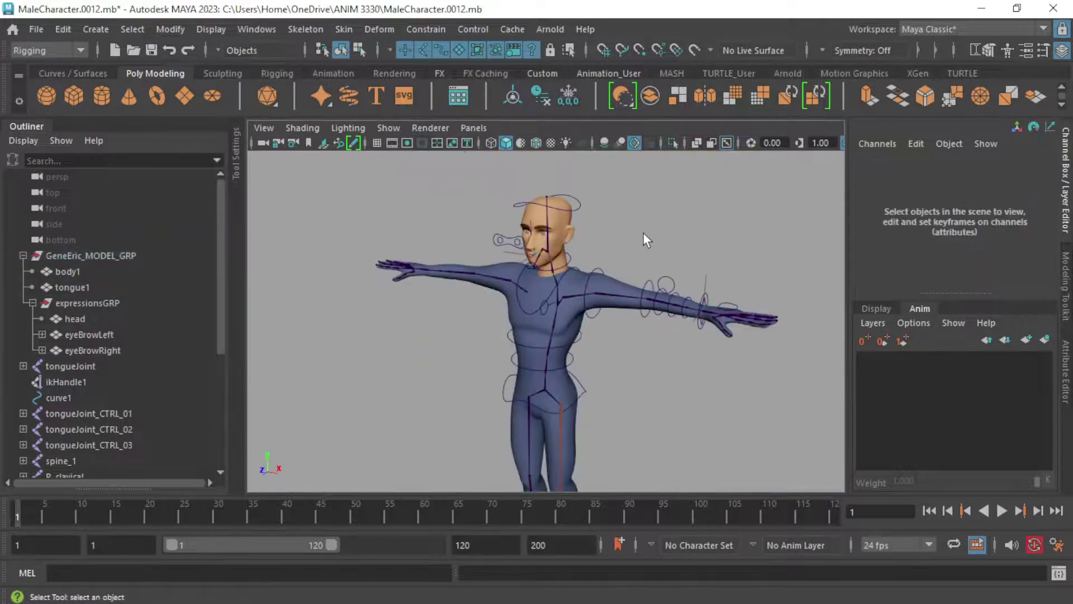
key("6")
Select and collapse GeneEric_MODEL_GRP and examine its highlighted geometry on the head, arms and torso.
left_click(111, 255)
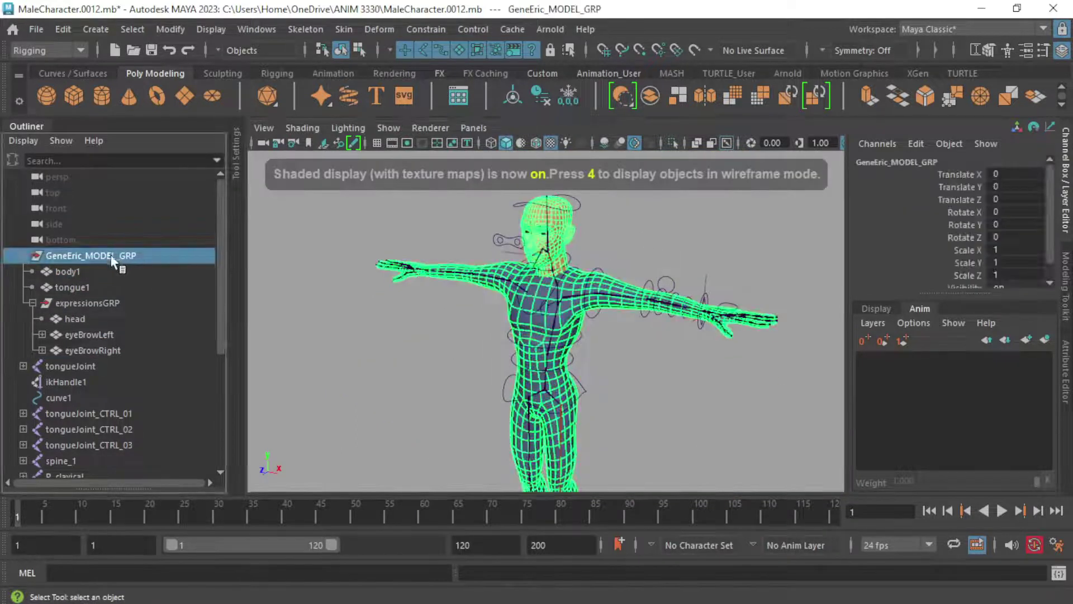
left_click(23, 255)
middle_click_drag(553, 226, 553, 275, "alt")
right_click_drag(553, 275, 626, 223, "alt")
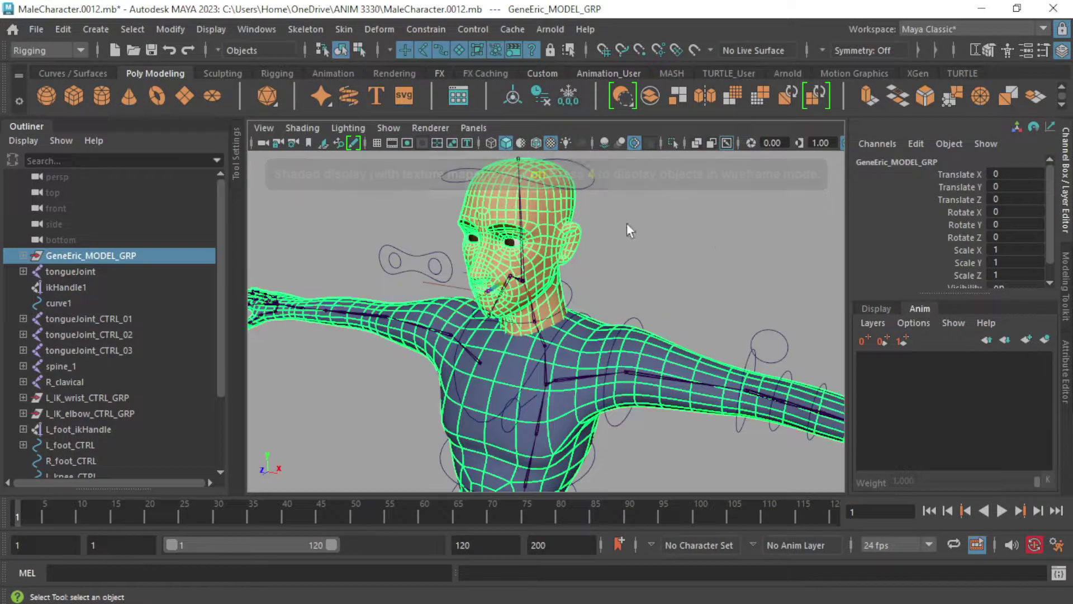
middle_click_drag(626, 222, 632, 250, "alt")
mouse_move(631, 250)
right_mouse_down("alt")
mouse_move(645, 231)
mouse_move(636, 239)
right_mouse_up("alt")
right_click_drag(433, 233, 357, 237, "alt")
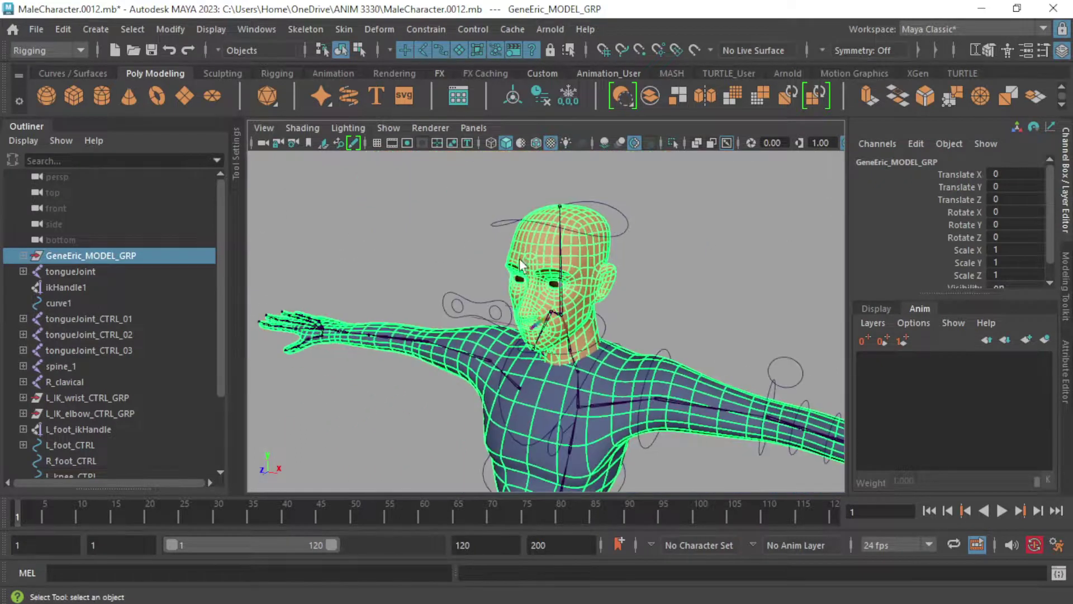
left_click_drag(503, 252, 594, 259, "alt")
middle_click_drag(595, 259, 567, 206, "alt")
right_click_drag(567, 206, 646, 215, "alt")
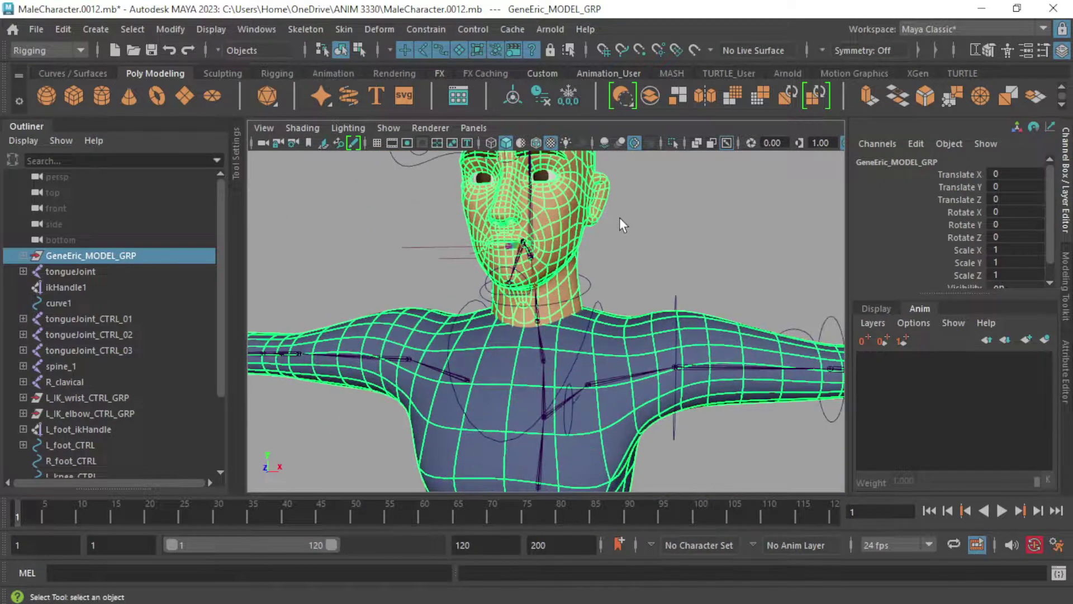
left_click_drag(425, 239, 463, 259, "alt")
right_click_drag(462, 259, 428, 268, "alt")
middle_click_drag(428, 269, 367, 180, "alt")
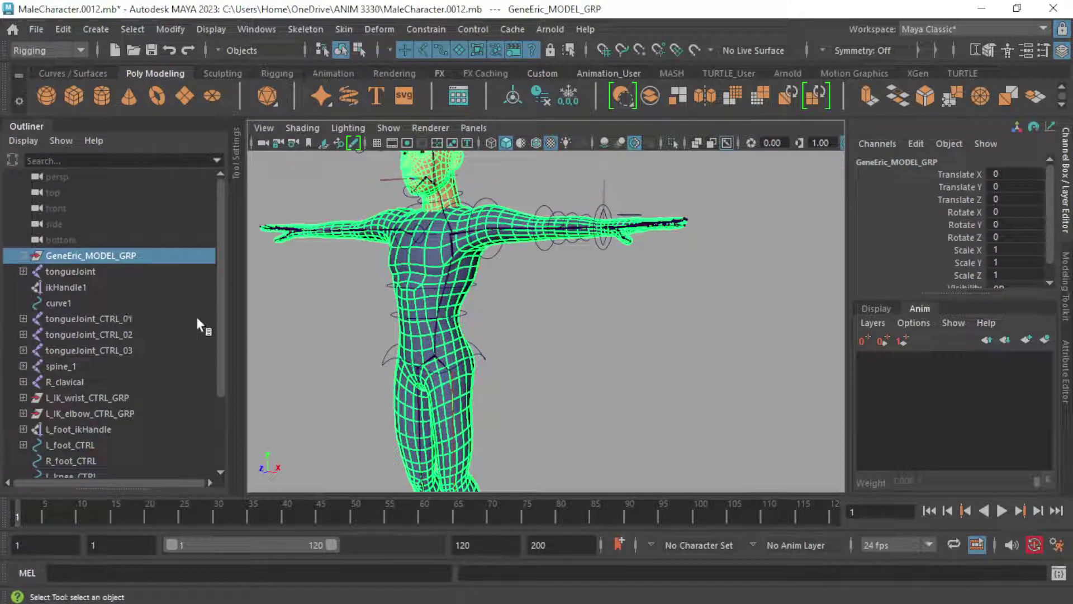
Rename the tongue's ikHandle1 to tongue_ikHandle1.
left_click(92, 275)
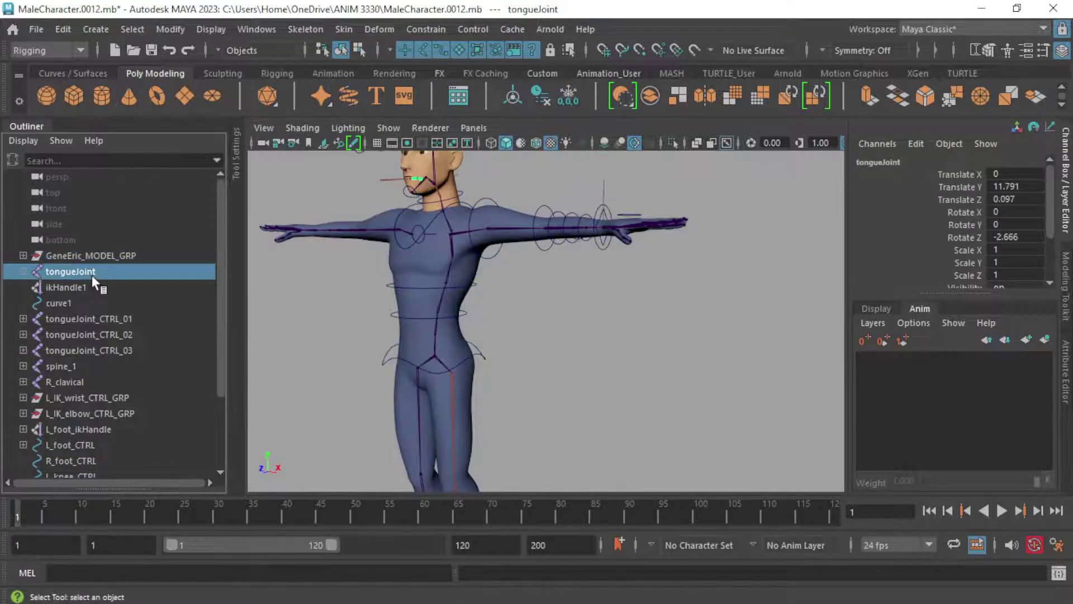
left_click(75, 287)
key("f")
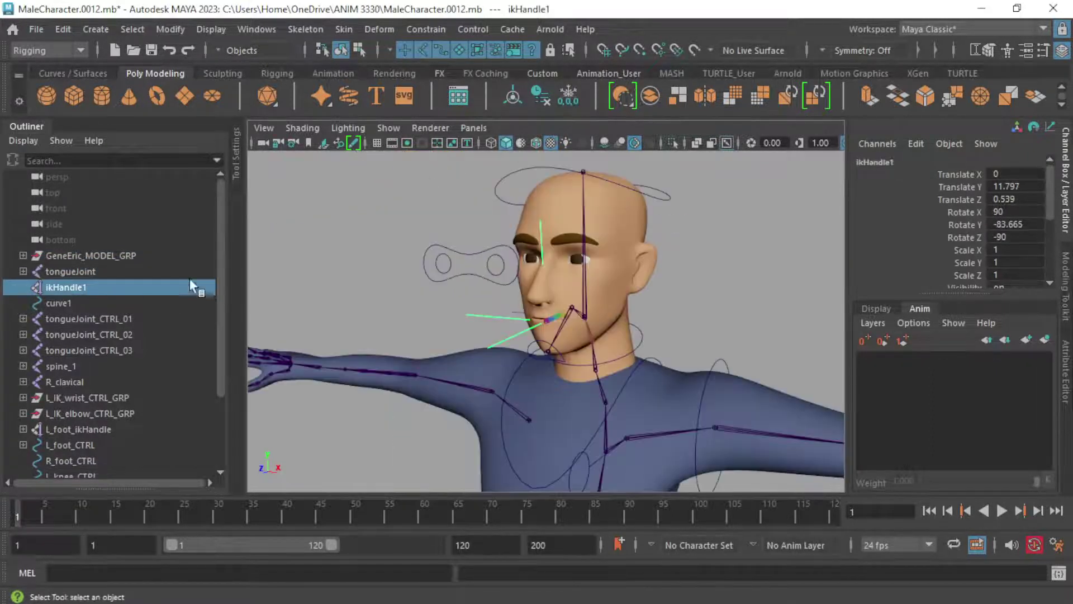
double_click(88, 281)
key("Left")
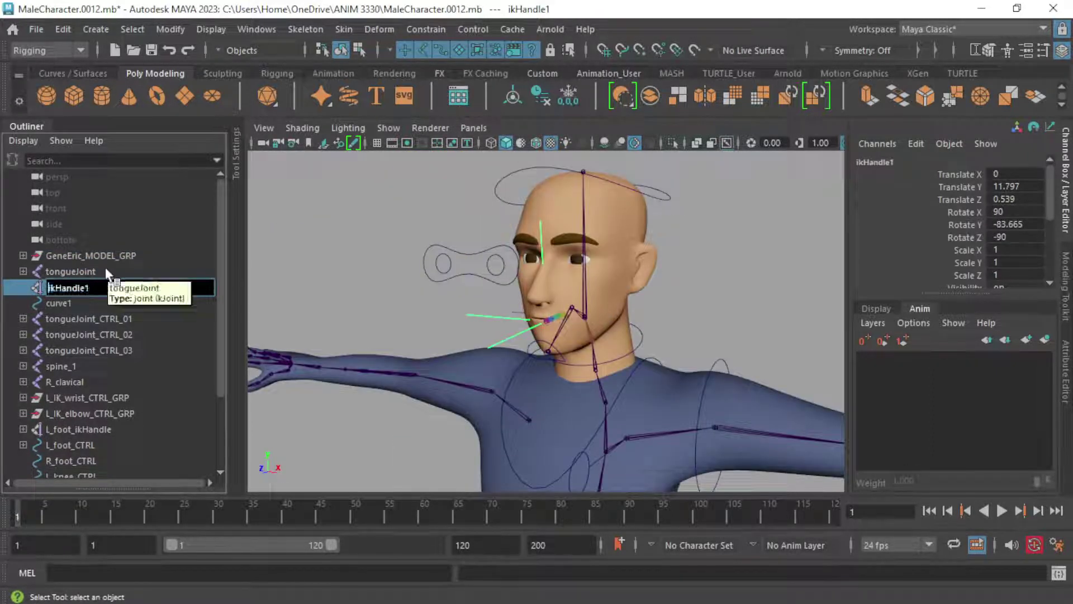
type("ttongue_")
key("Return")
Rename the tongue rig's curve1 to tongue_curve1.
left_click(52, 303)
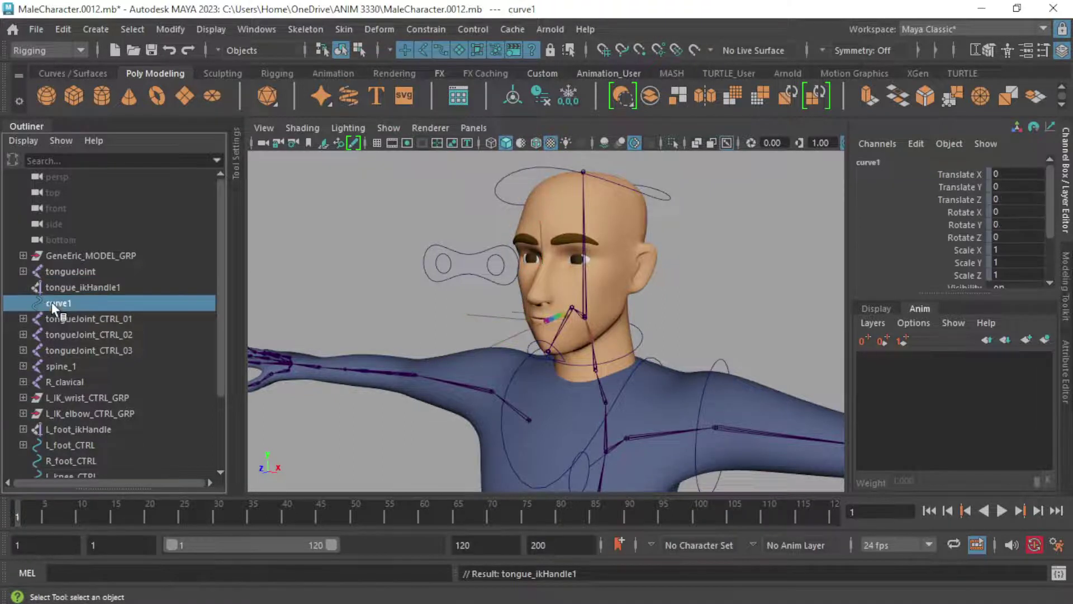
key("f")
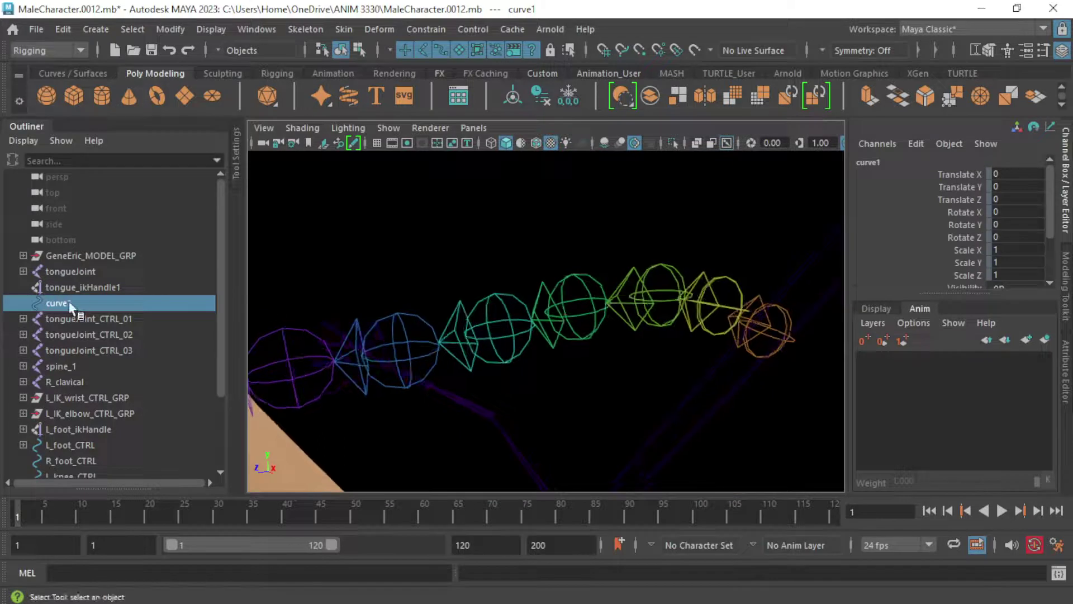
double_click(69, 302)
key("Home")
type("tong")
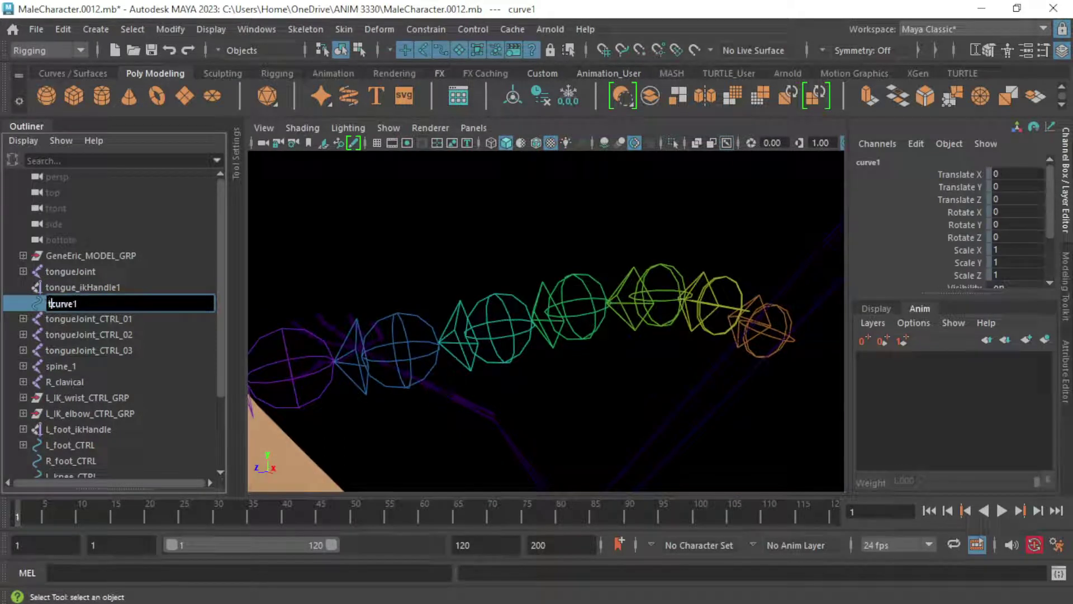
type("ue_")
key("Return")
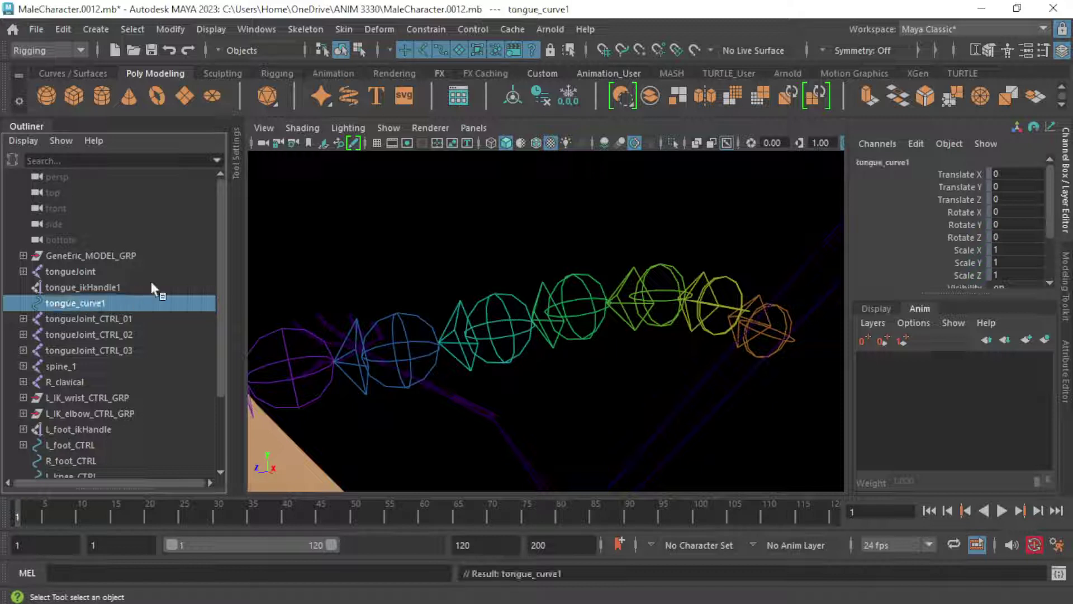
key("a")
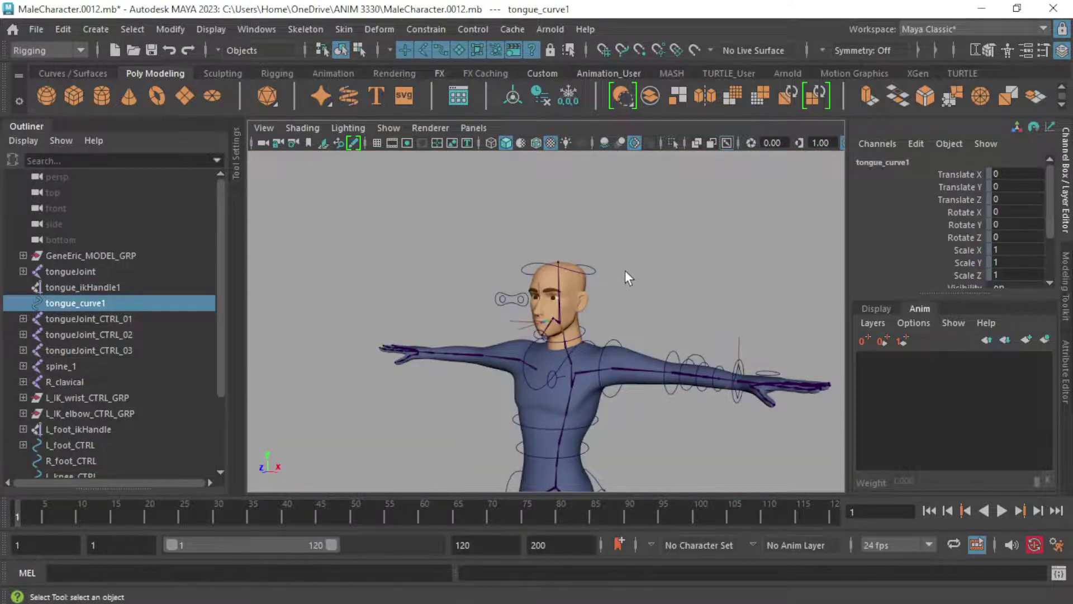
left_click_drag(625, 270, 553, 276, "alt")
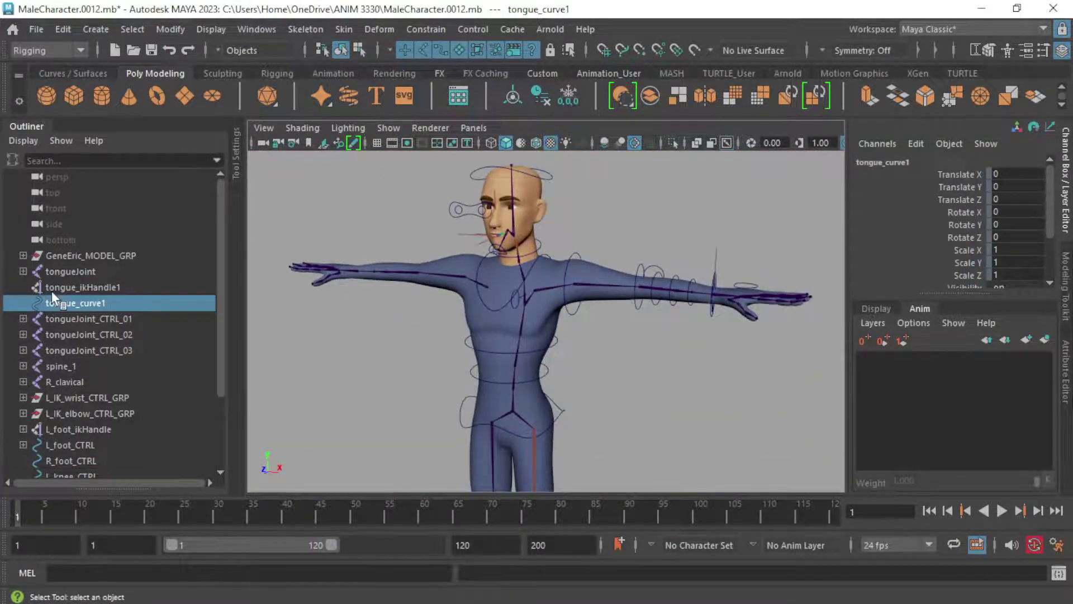
Group all rig joints, handles and controls from tongueJoint through rootCTRL_GRP, leaving GeneEric_MODEL_GRP outside the group.
left_click(68, 272)
scroll(96, 318, "down", 3)
scroll(100, 328, "up", 3)
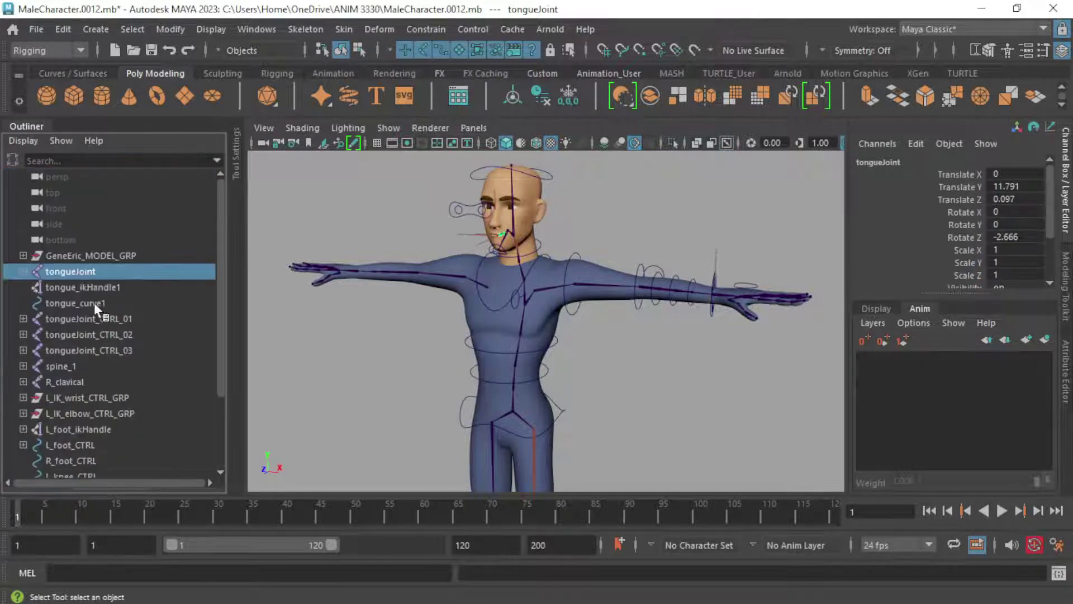
scroll(82, 407, "down", 2)
left_click(81, 429, "shift")
scroll(103, 339, "up", 2)
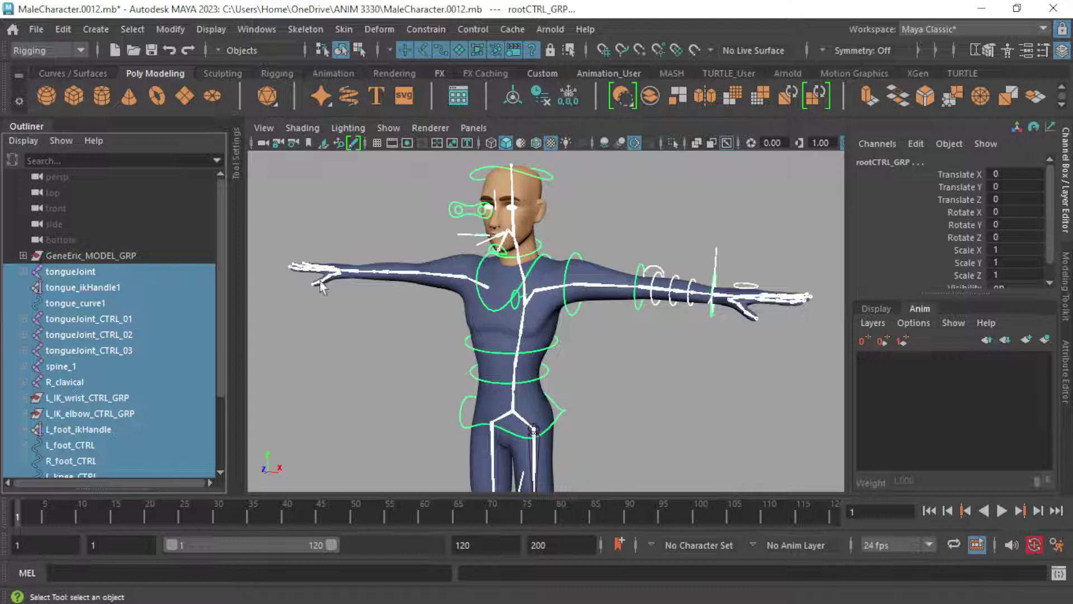
left_click_drag(319, 281, 484, 417, "alt")
right_click_drag(484, 417, 611, 347, "alt")
left_click_drag(611, 347, 481, 366, "alt")
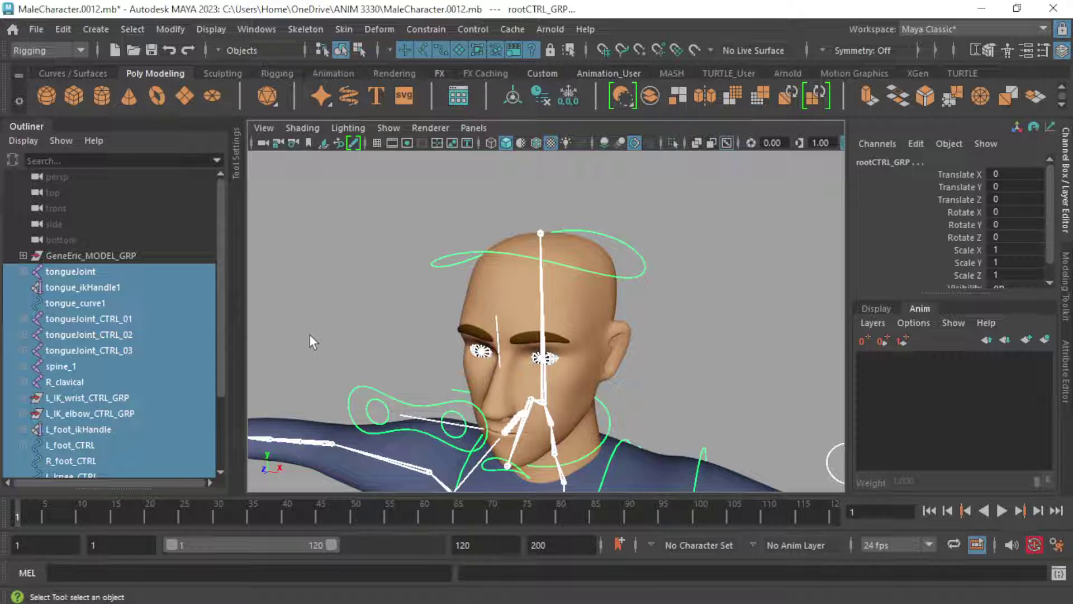
left_click_drag(367, 297, 418, 318, "alt")
middle_click_drag(418, 317, 386, 246, "alt")
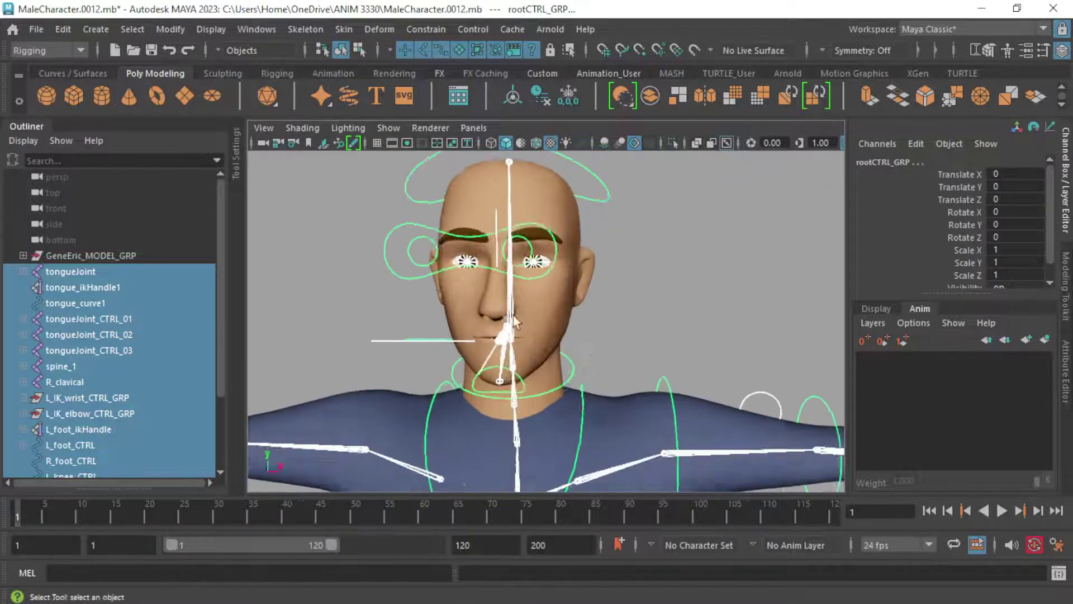
scroll(387, 246, "down", 2)
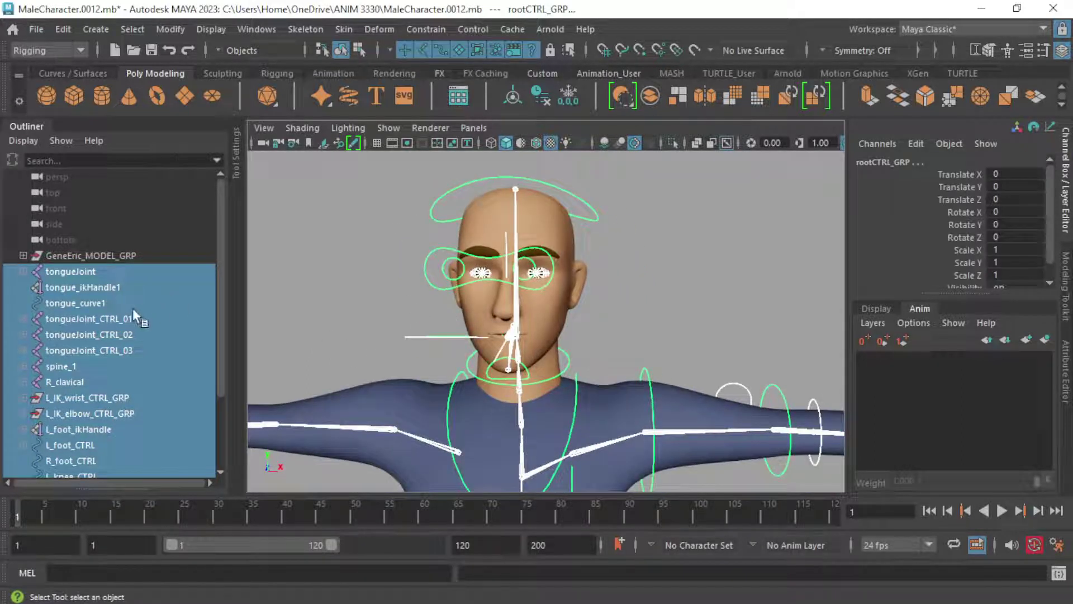
middle_click_drag(623, 258, 629, 230, "alt")
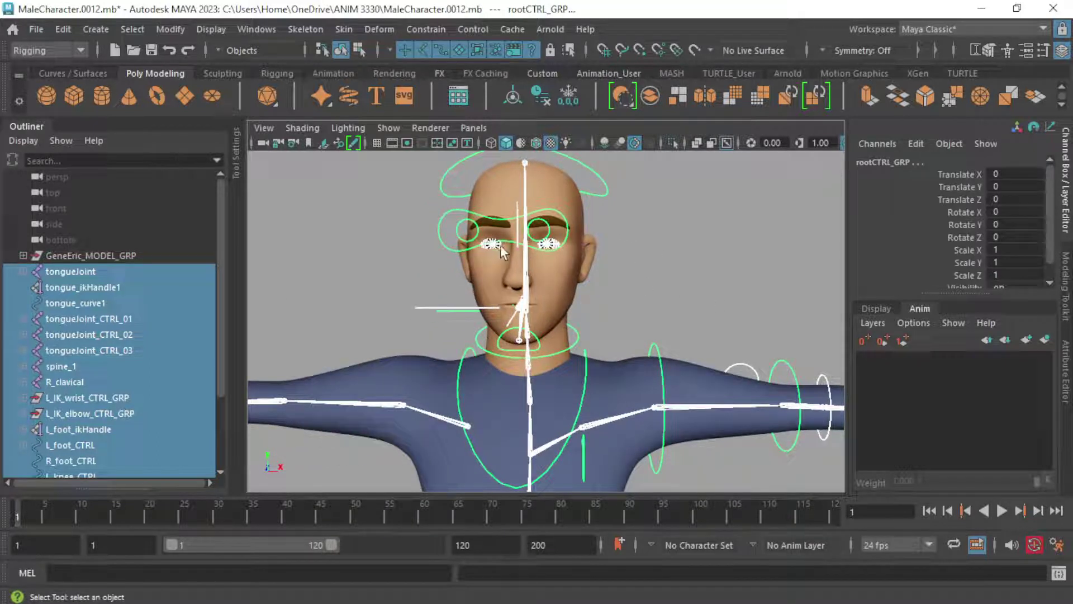
middle_click_drag(512, 250, 520, 224, "alt")
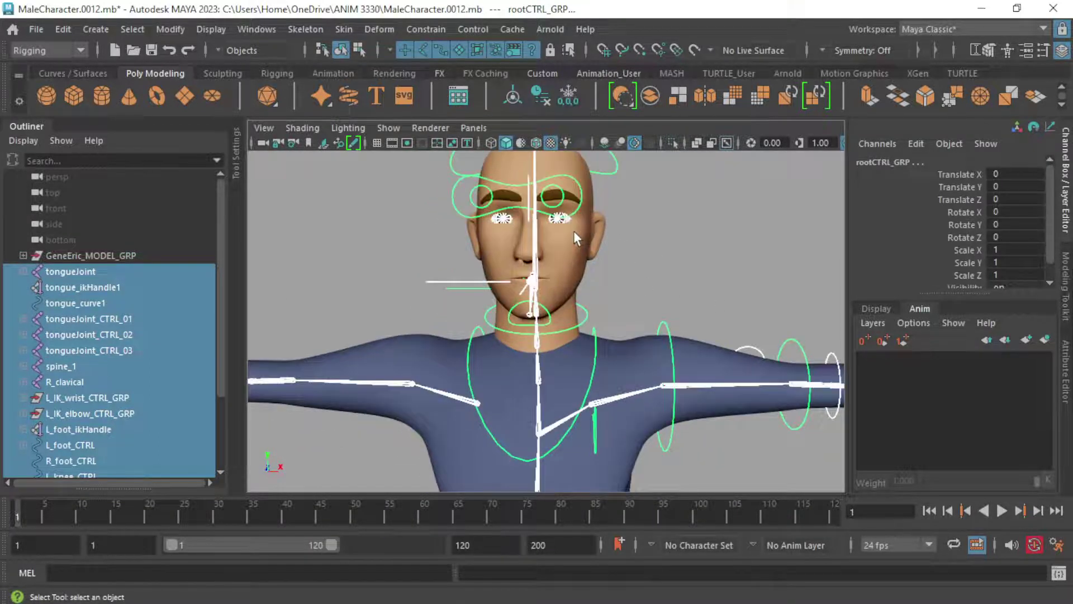
key("ctrl+g")
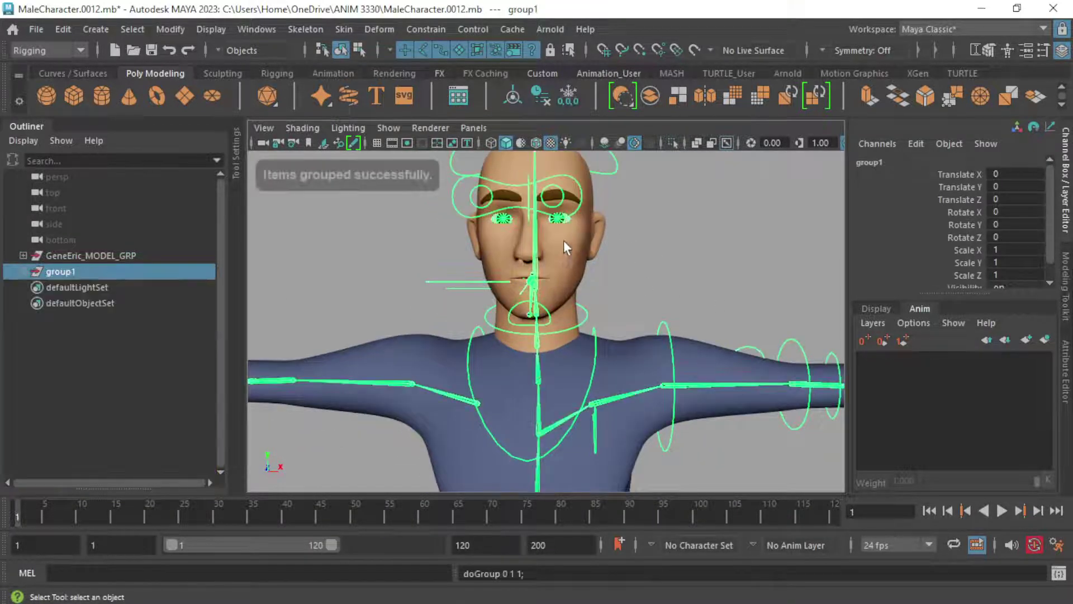
Rename the new rig group as All_Character_GRP.
double_click(68, 271)
type("Al")
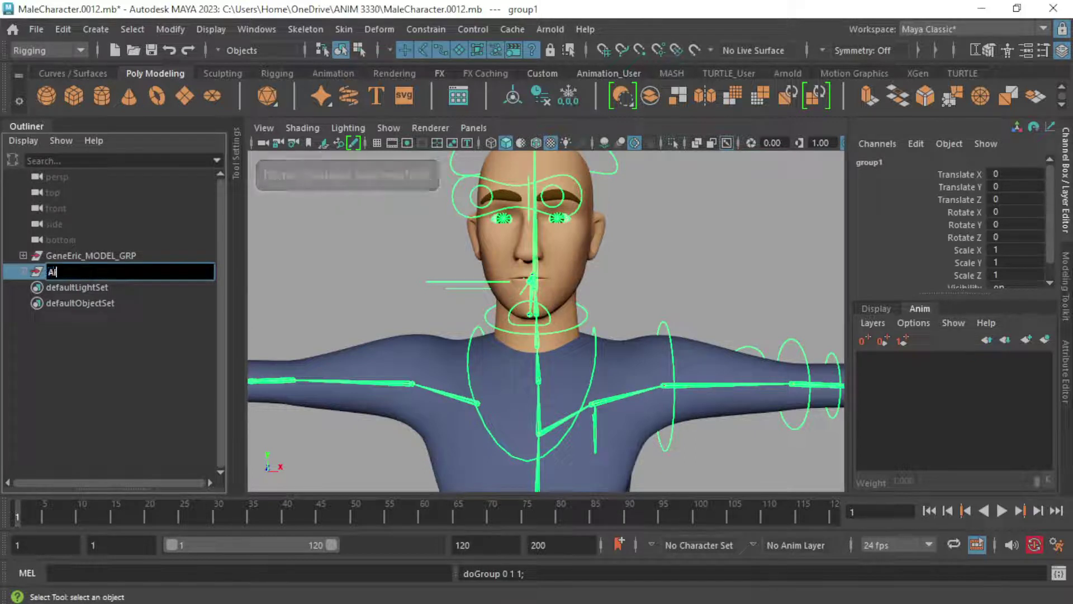
type("l_Character_GRP")
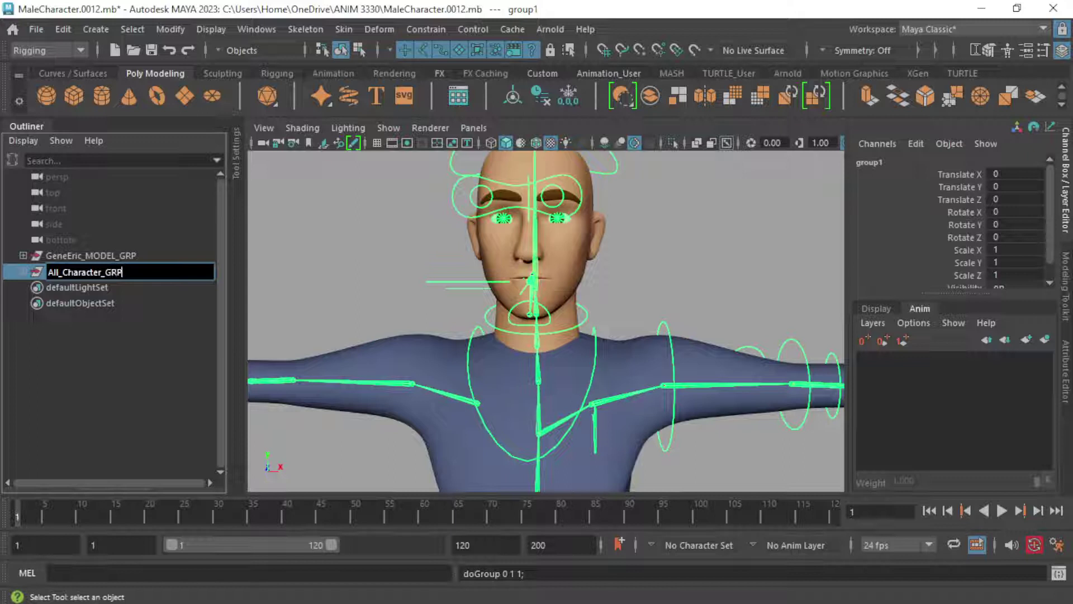
key("Return")
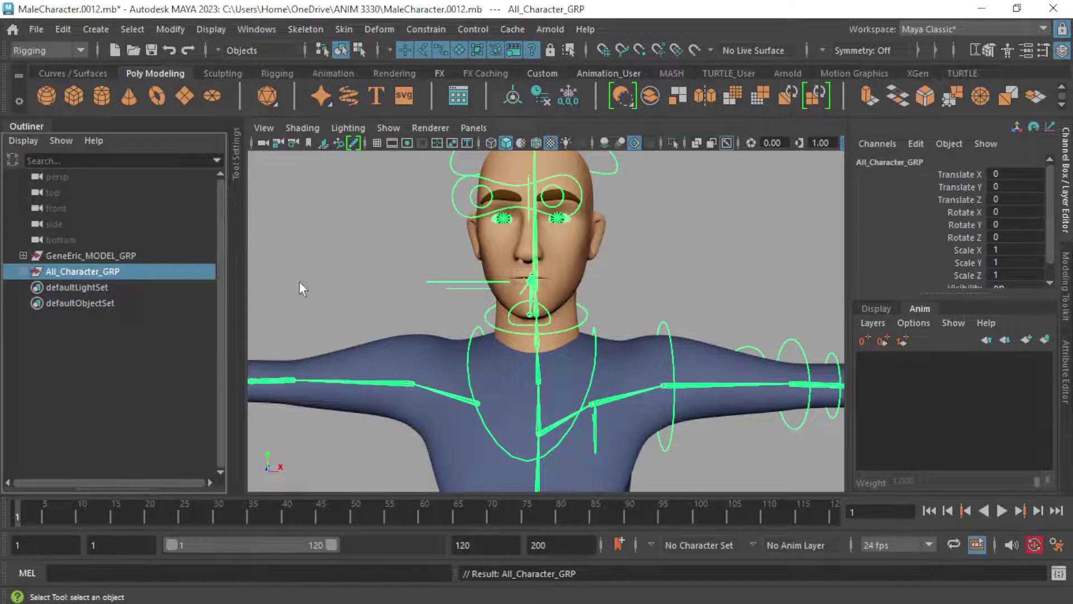
Test-move All_Character_GRP freely to compare it with GeneEric_MODEL_GRP, undoing each move.
left_click_drag(299, 280, 563, 314, "alt")
left_click(122, 255)
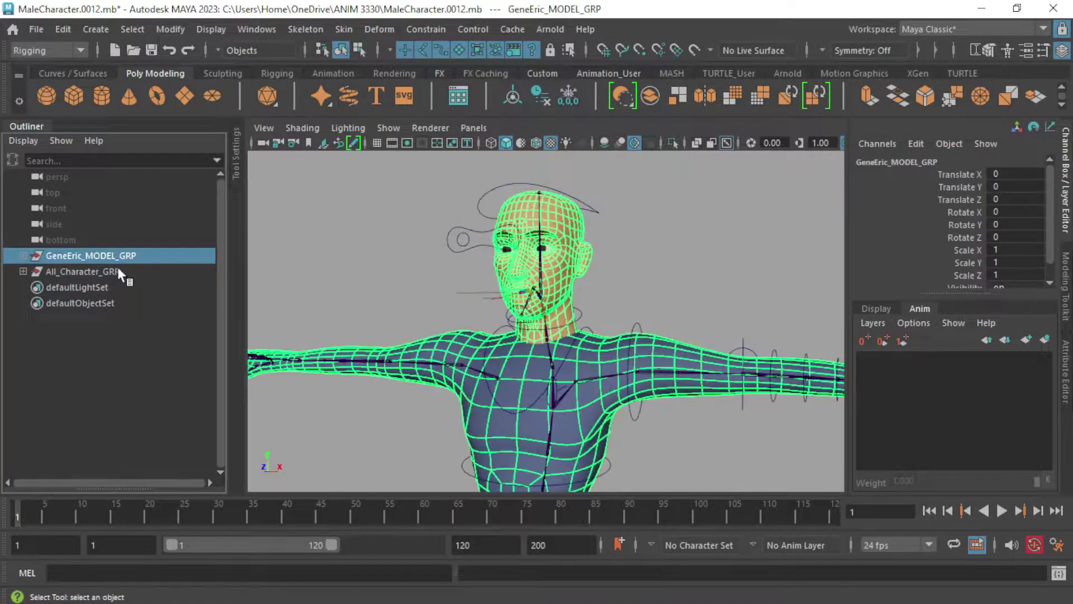
left_click(118, 271)
scroll(552, 333, "down", 5)
middle_click_drag(552, 333, 539, 144, "alt")
key("w")
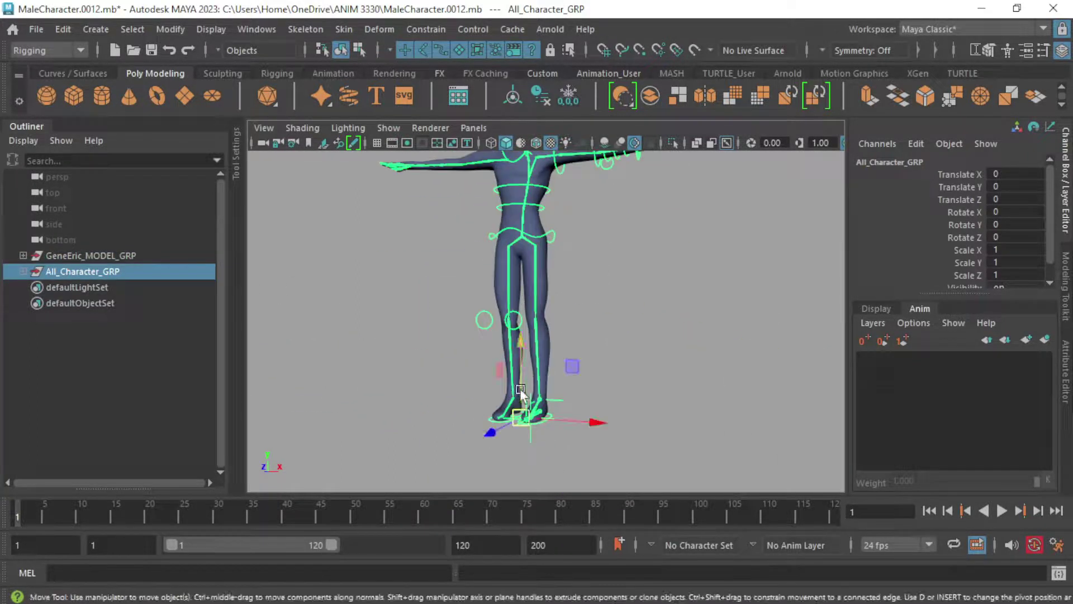
left_click_drag(529, 422, 349, 356)
middle_click_drag(363, 354, 420, 450, "alt")
scroll(420, 449, "down", 4)
middle_click_drag(402, 403, 435, 438, "alt")
key("ctrl+z")
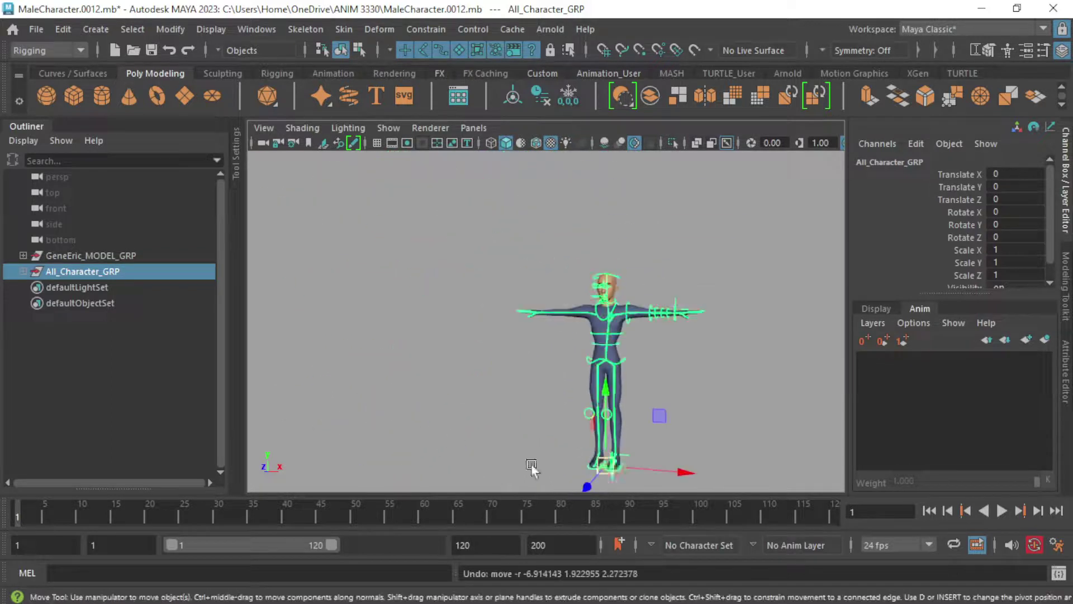
left_click_drag(607, 468, 441, 457)
key("ctrl+z")
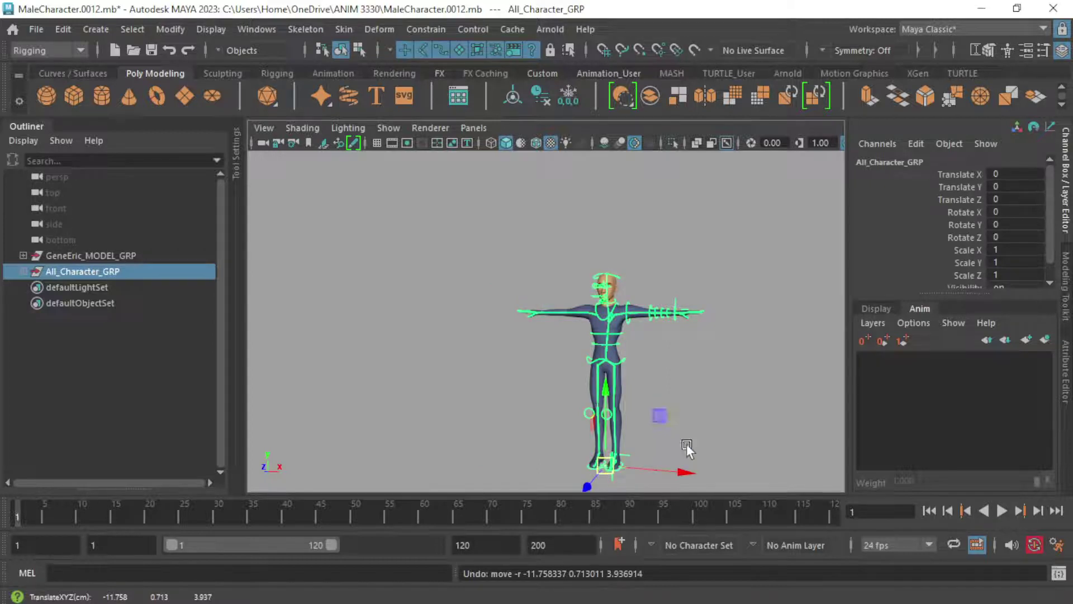
Try moving All_Character_GRP along the X axis away from the model, undo the move and clear the selection.
left_click_drag(685, 472, 455, 421)
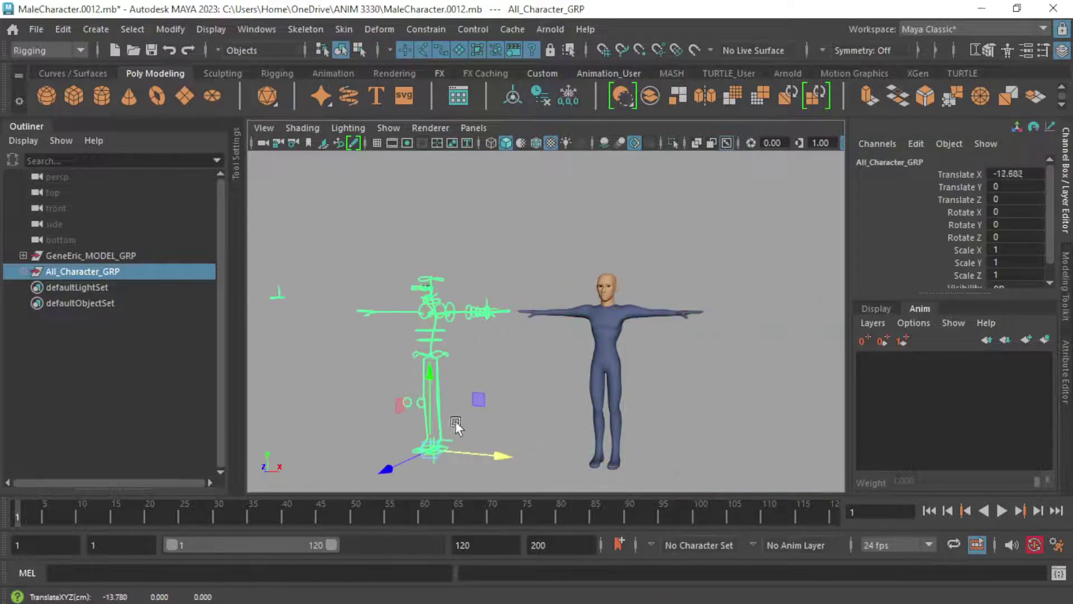
key("ctrl+z")
middle_click_drag(456, 312, 394, 271, "alt")
right_click_drag(394, 271, 467, 306, "alt")
middle_click_drag(467, 306, 535, 246, "alt")
key("q")
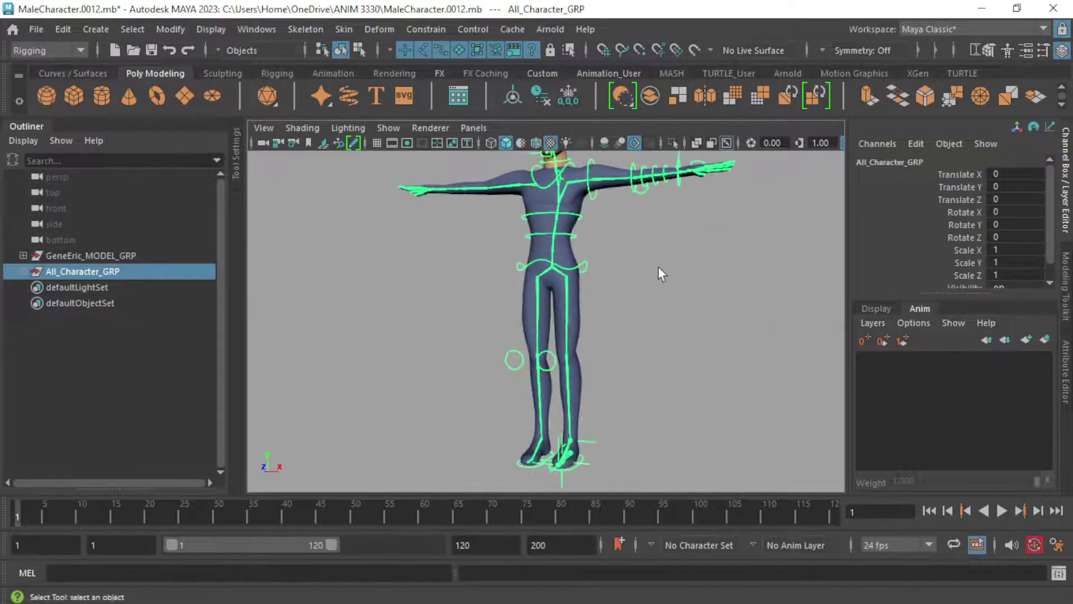
left_click(658, 266)
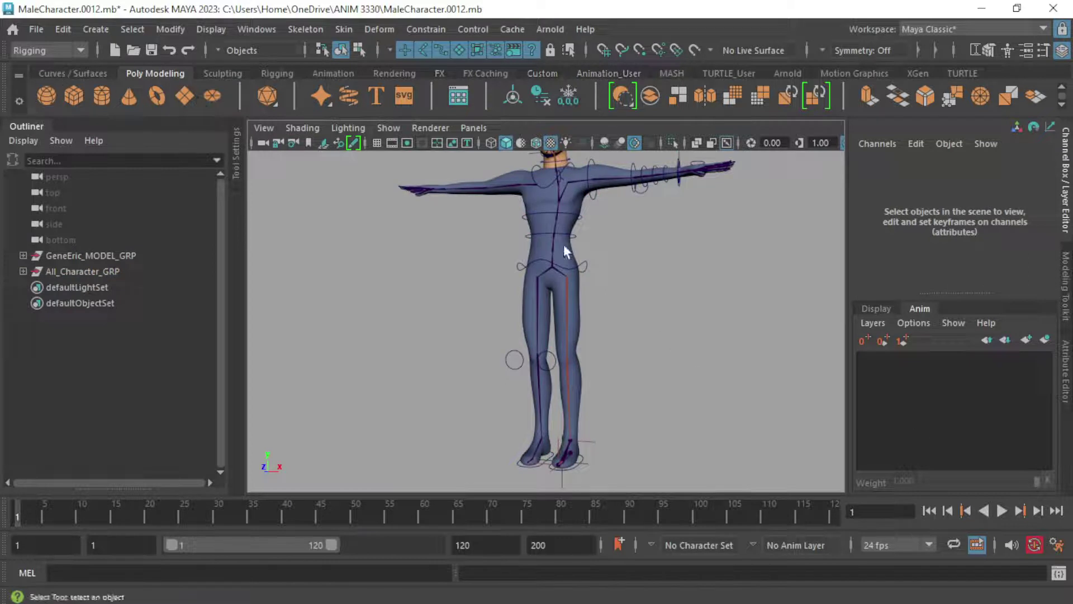
Create a NURBS circle around the character's feet and scale it uniformly to about 2.51.
left_click(78, 73)
left_click_drag(447, 266, 468, 296, "alt")
left_click(46, 95)
key("r")
left_click_drag(509, 397, 562, 418)
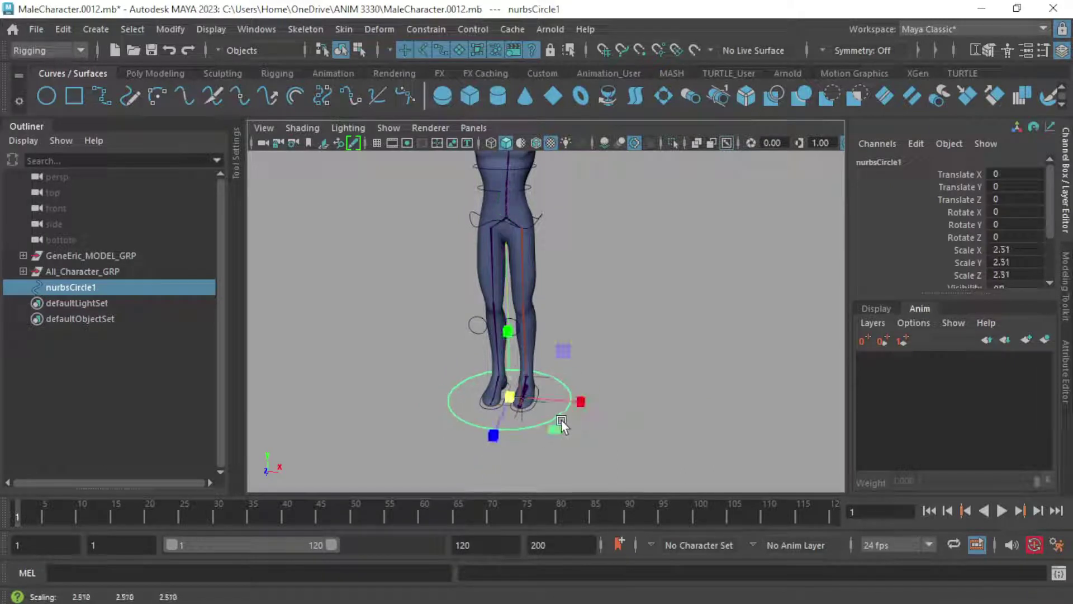
key("q")
left_click_drag(563, 352, 603, 380, "alt")
middle_click_drag(483, 296, 492, 327, "alt")
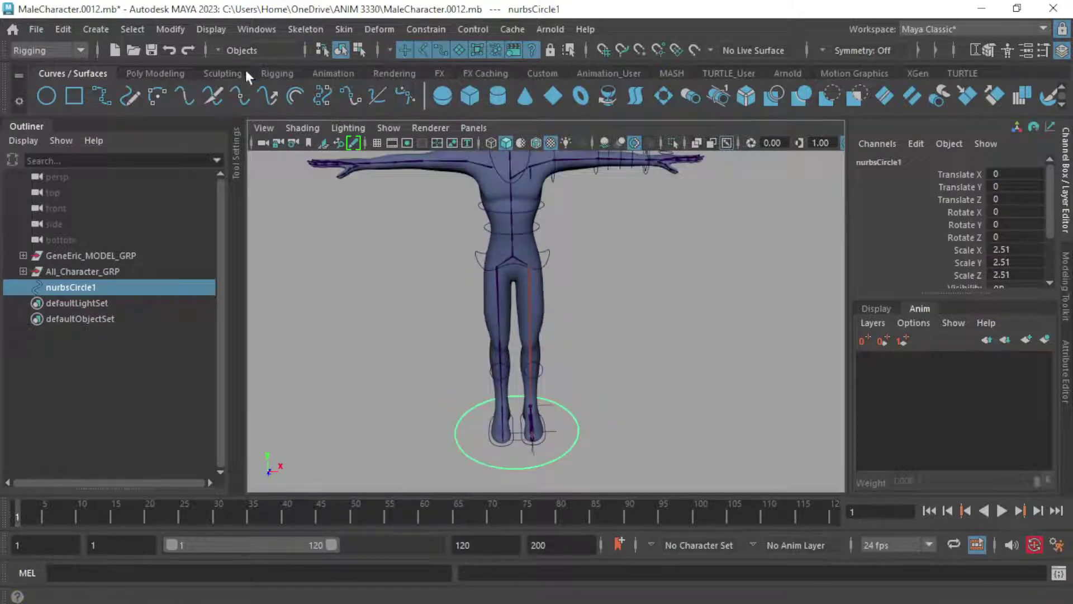
Freeze the transformations of the circle at the feet and delete its history.
left_click(155, 73)
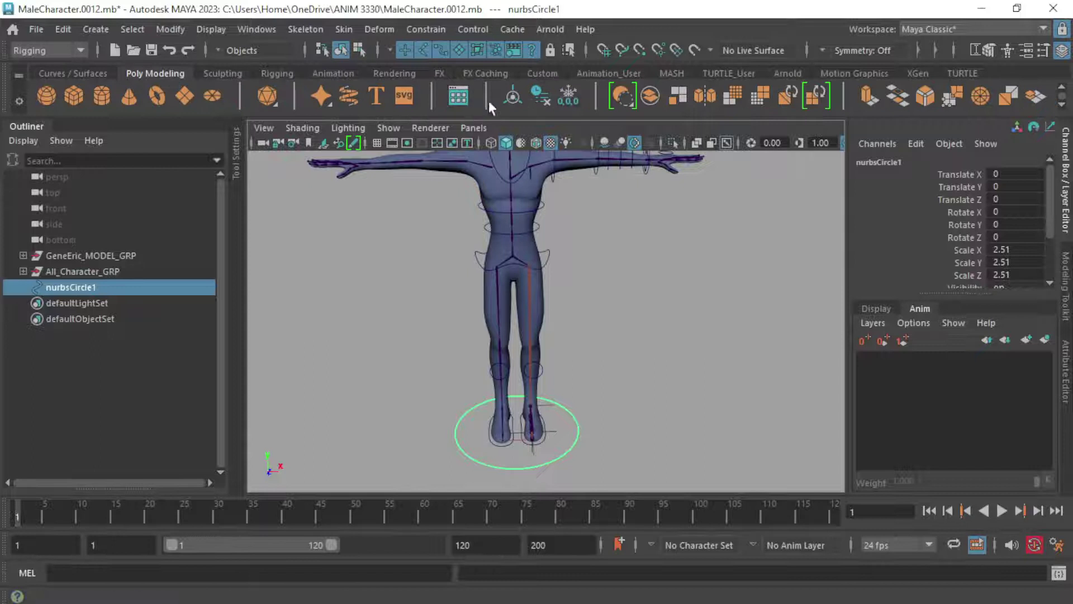
left_click(568, 96)
left_click(541, 97)
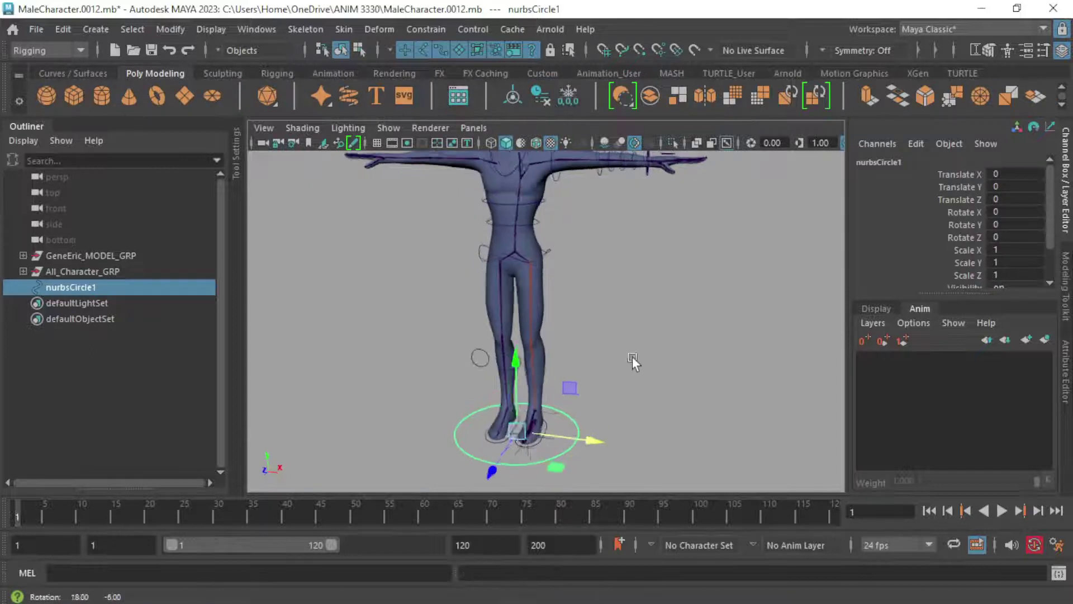
Rename the circle at the feet as MainCTRL.
key("q")
double_click(99, 282)
type("Ma")
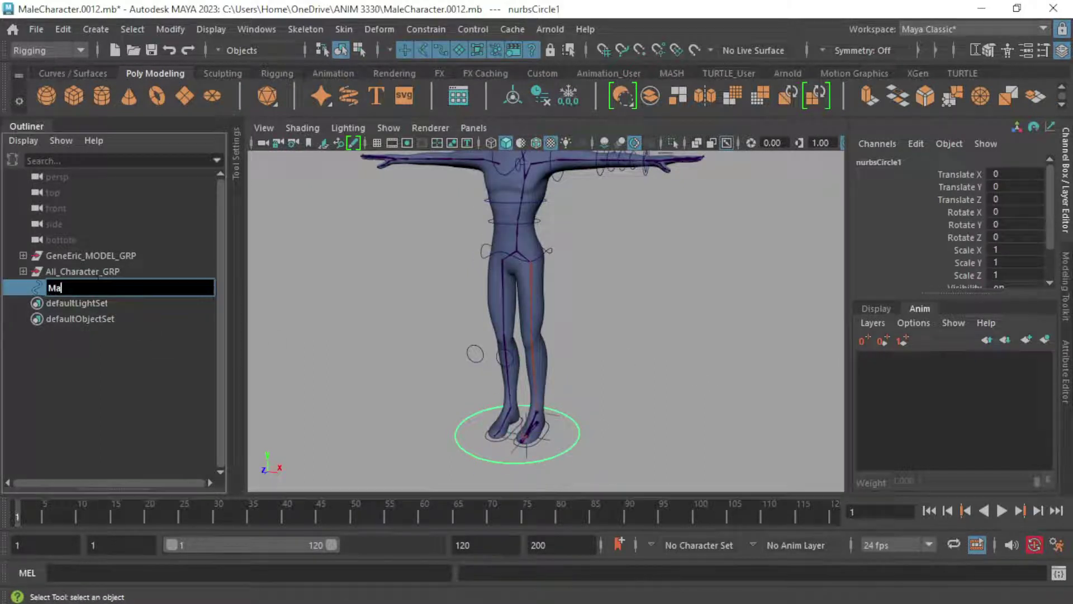
type("inCTRL")
key("Return")
Test-move MainCTRL freely on its own and undo the move.
key("w")
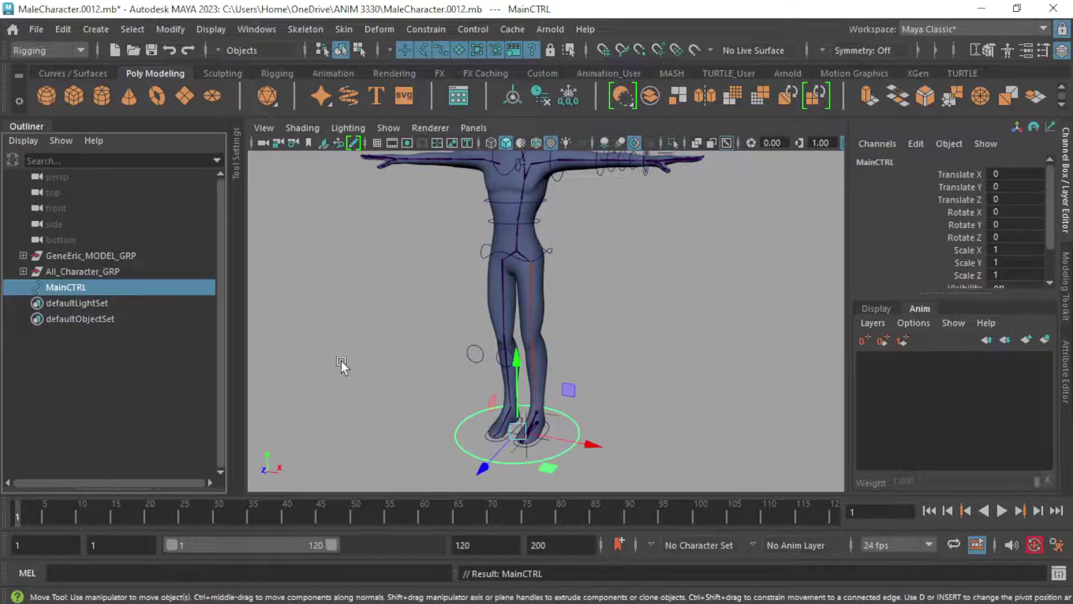
left_click_drag(518, 435, 461, 377)
key("ctrl+z")
key("q")
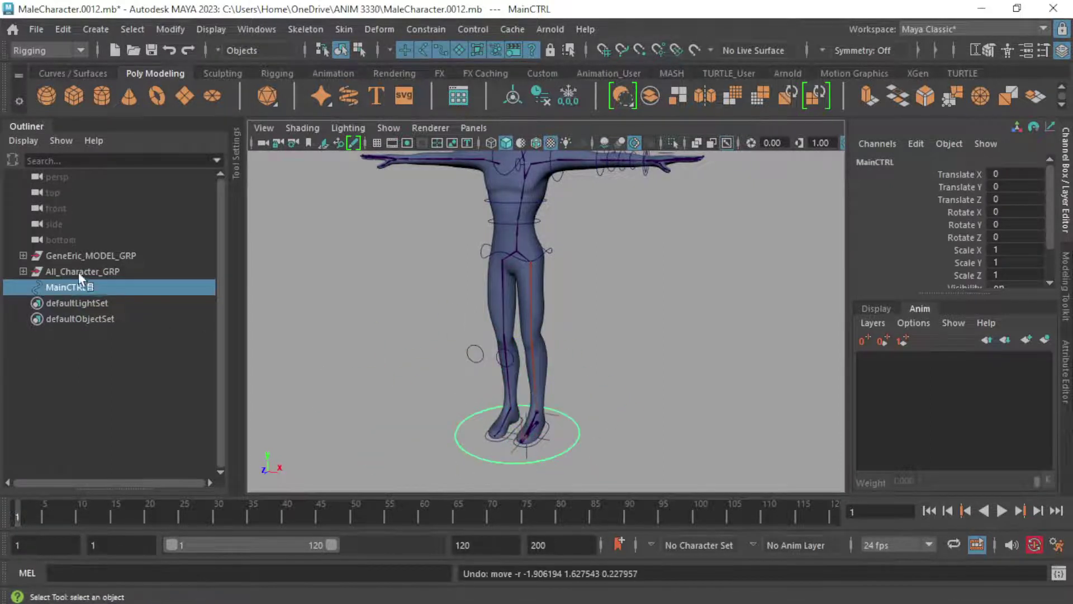
Parent All_Character_GRP under MainCTRL in the scene hierarchy.
middle_click_drag(582, 329, 600, 342, "alt")
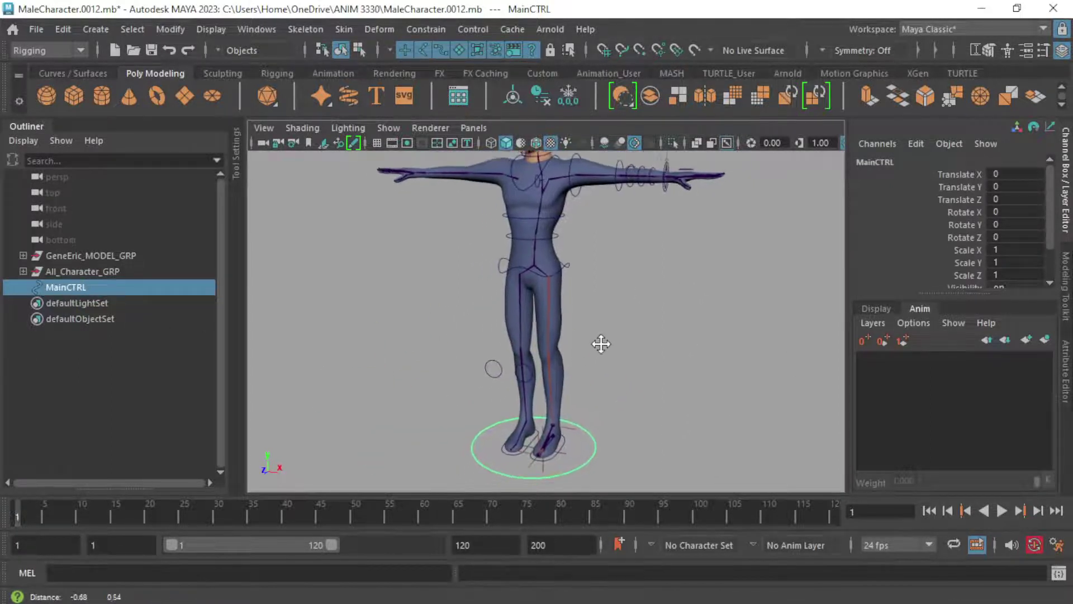
left_click(71, 276)
left_click(69, 285)
left_click(85, 268)
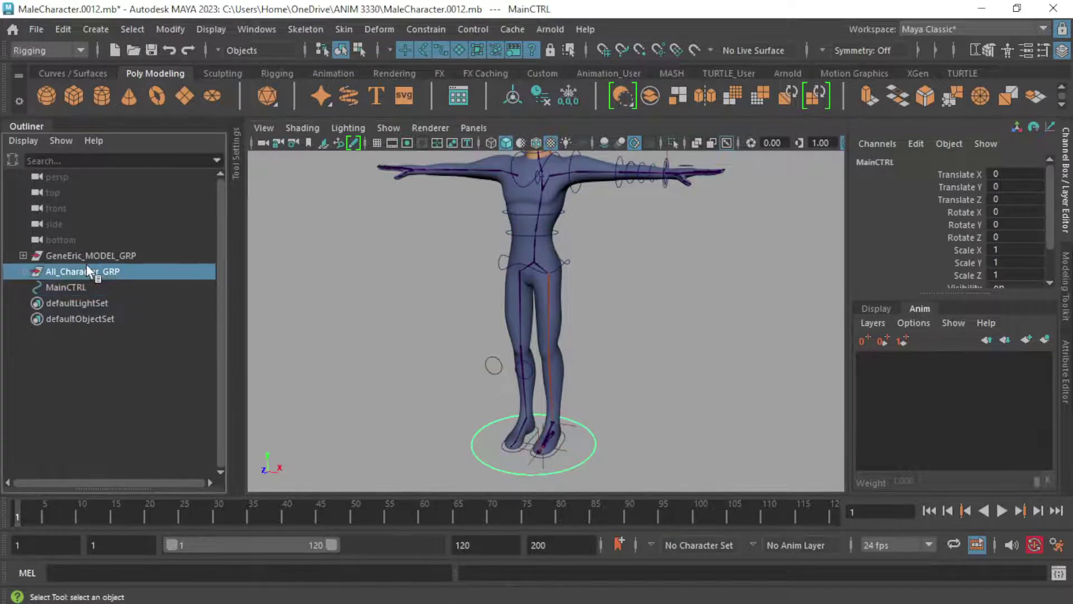
middle_click_drag(81, 274, 80, 287)
left_click(56, 271)
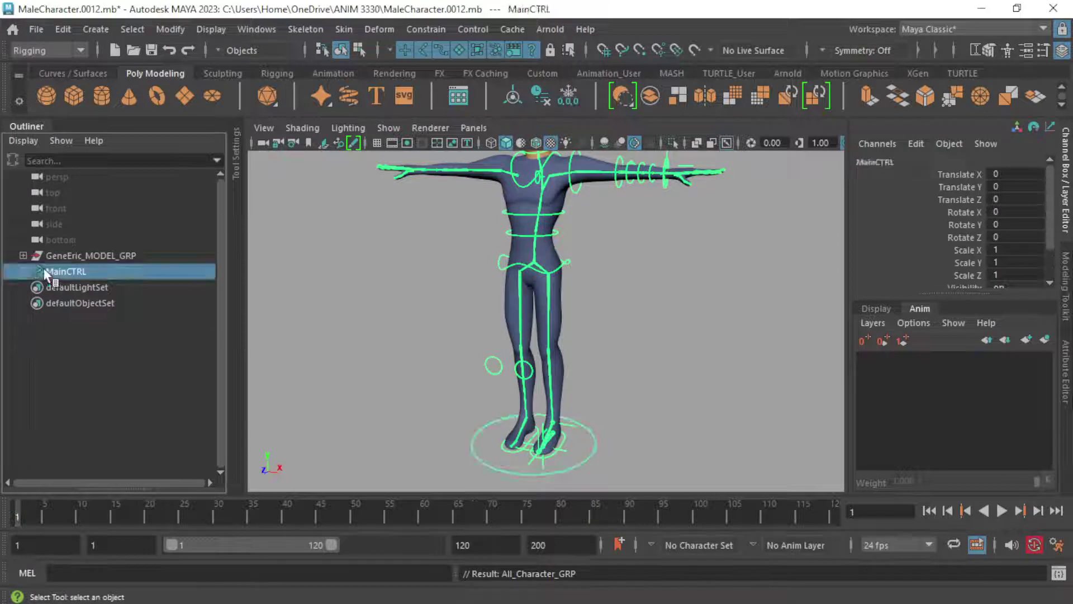
Test-move MainCTRL along X away from the model, undoing the first move and moving it again the opposite way.
key("w")
left_click_drag(531, 446, 743, 467)
key("ctrl+z")
left_click_drag(607, 378, 489, 358)
key("q")
Select the tongue_ikHandle1 lying apart from the moved rig and examine it together with the tongue mesh.
left_click_drag(297, 221, 314, 261)
key("f")
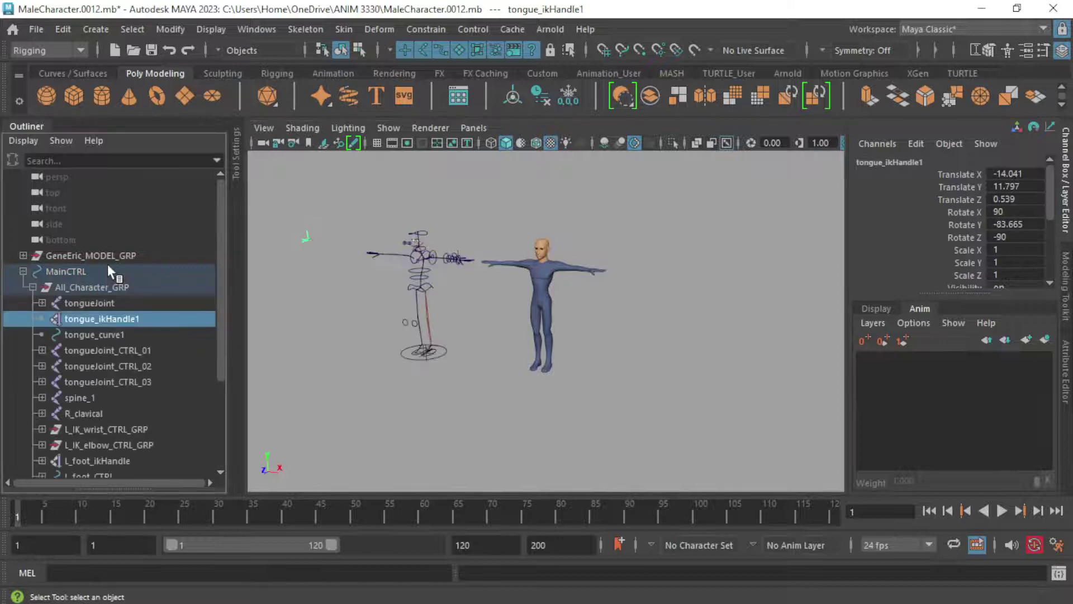
key("f")
left_click_drag(390, 236, 510, 464, "alt")
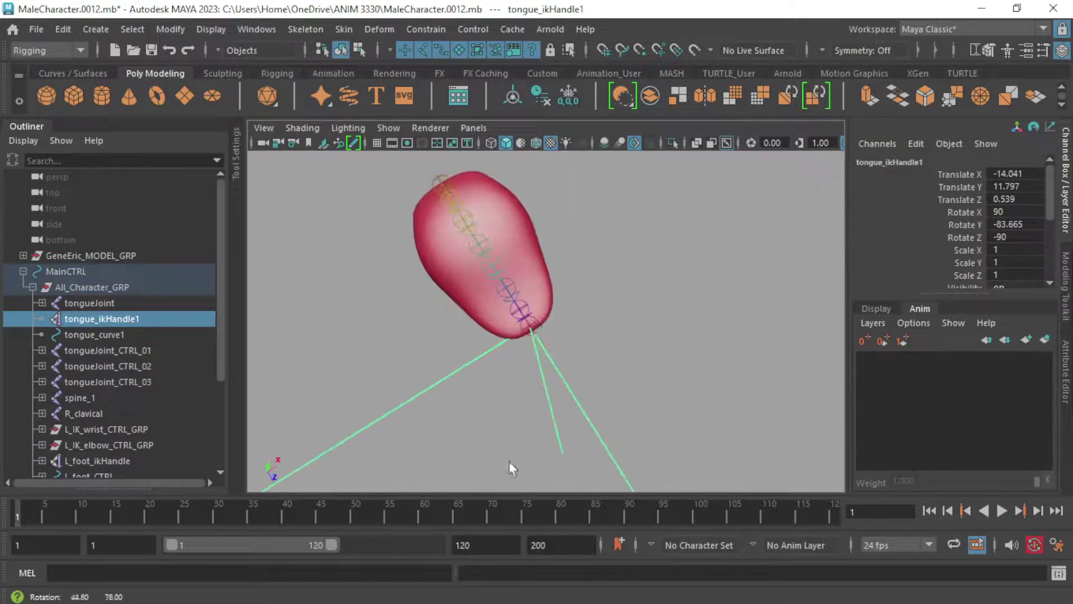
scroll(663, 280, "down", 3)
left_click(535, 285)
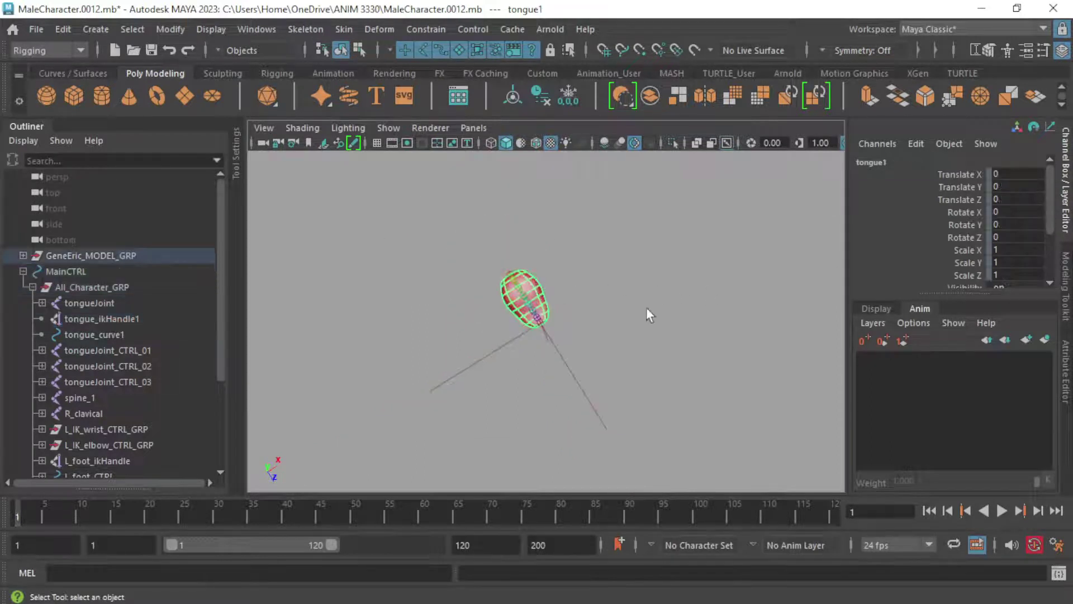
left_click(578, 383)
left_click_drag(598, 271, 625, 339, "alt")
key("f")
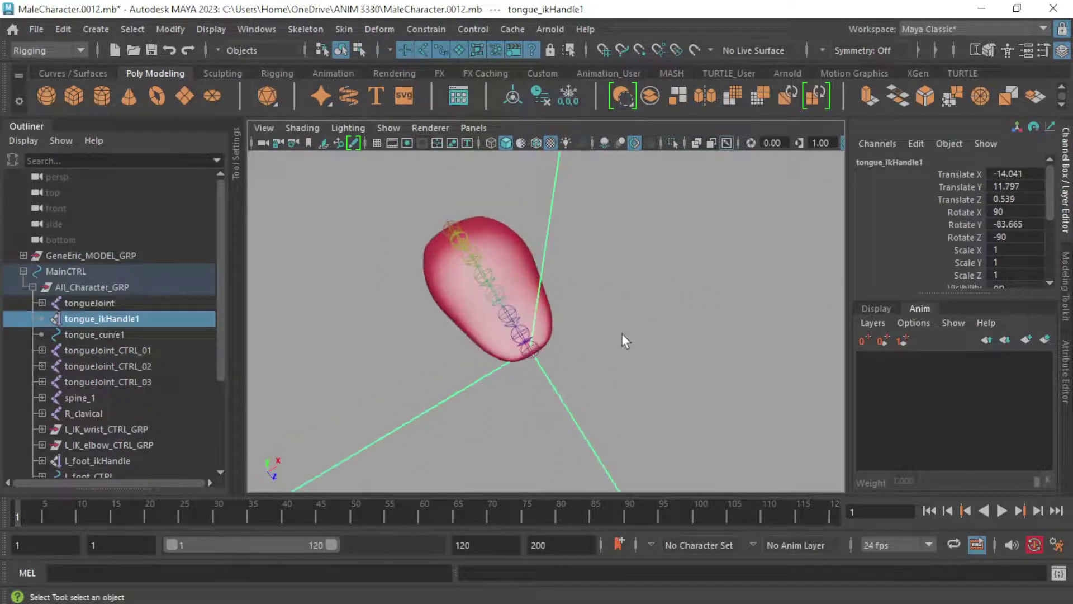
scroll(649, 305, "down", 5)
left_click_drag(584, 309, 676, 237, "alt")
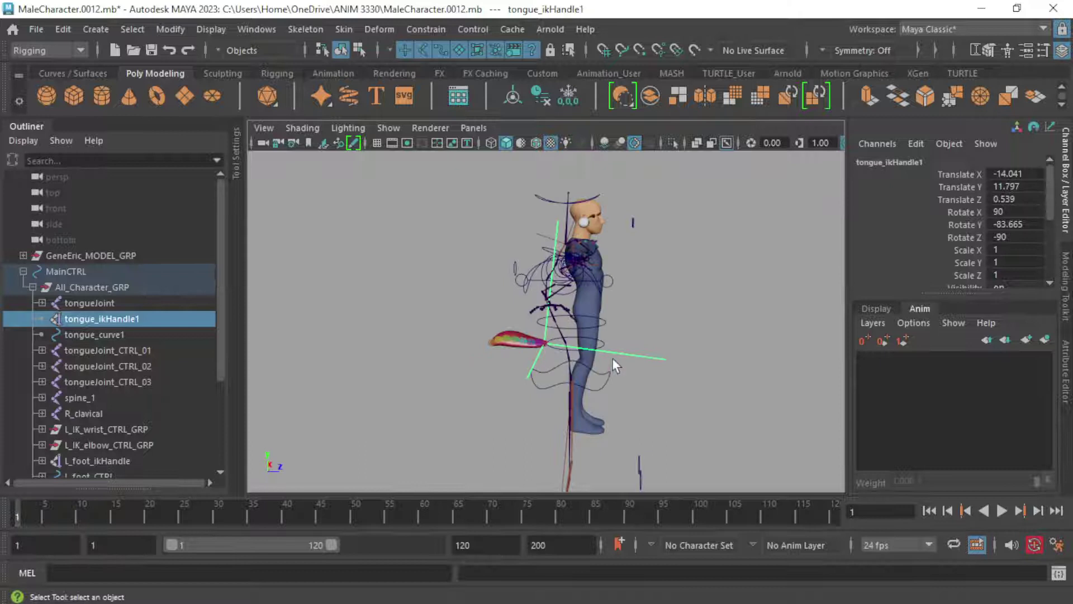
left_click_drag(612, 359, 671, 362, "alt")
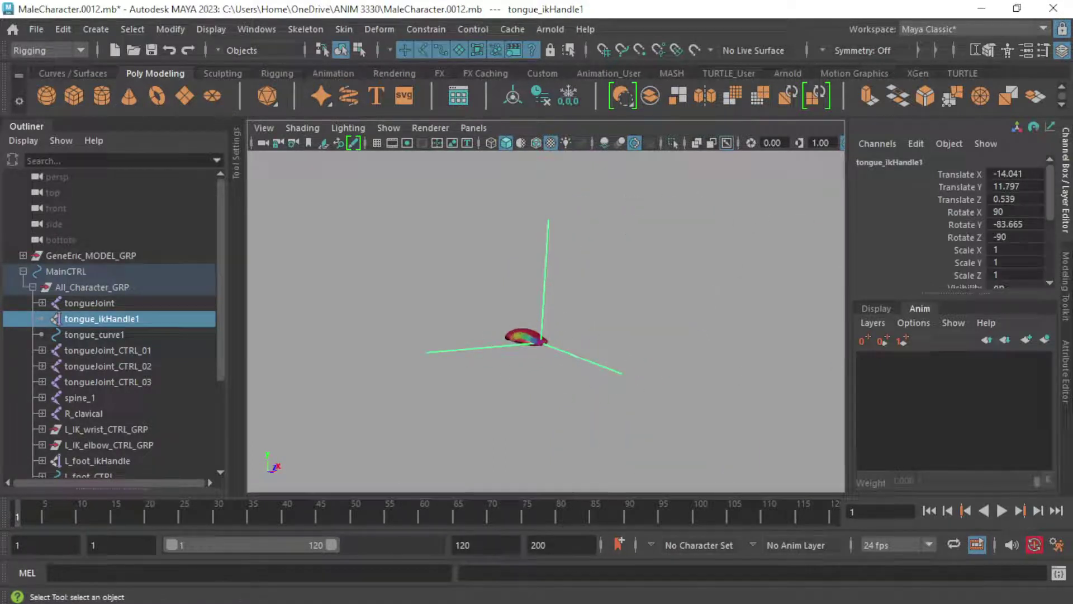
Undo the MainCTRL test move and select tongue_ikHandle1 at the character's mouth.
key("ctrl+z")
key("ctrl+z")
key("ctrl+z")
key("ctrl+z")
key("ctrl+z")
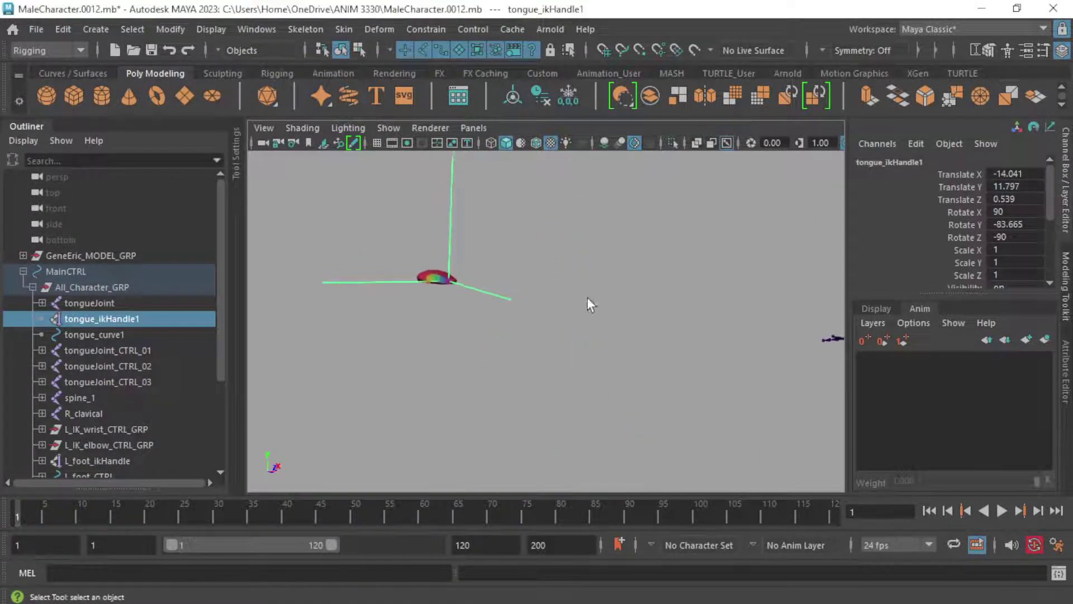
key("ctrl+z")
key("ctrl+z")
key("ctrl+z")
key("ctrl+z")
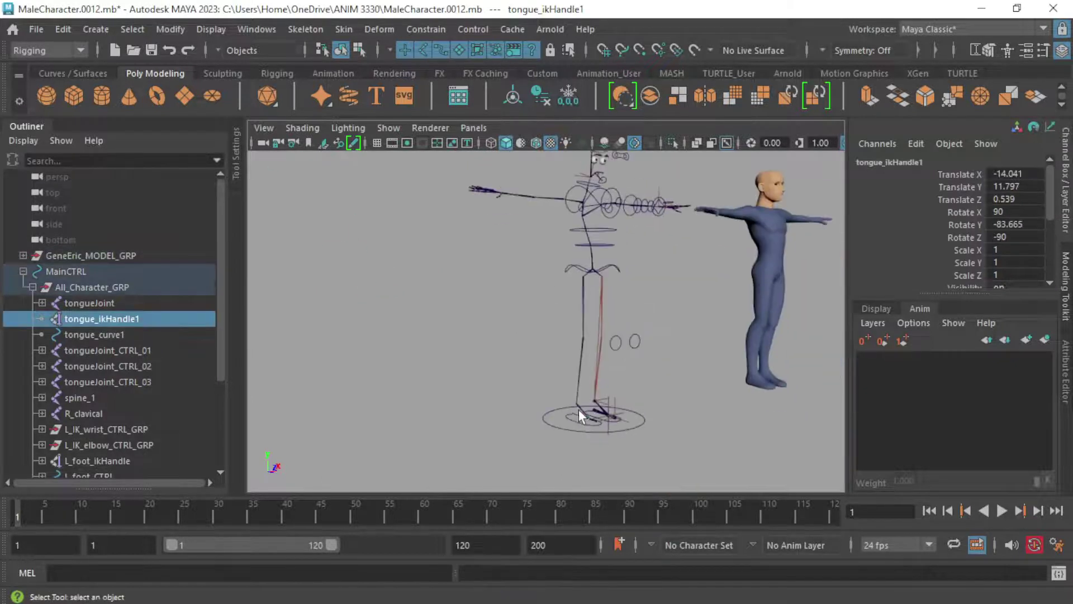
key("f")
middle_click_drag(620, 167, 565, 501, "alt")
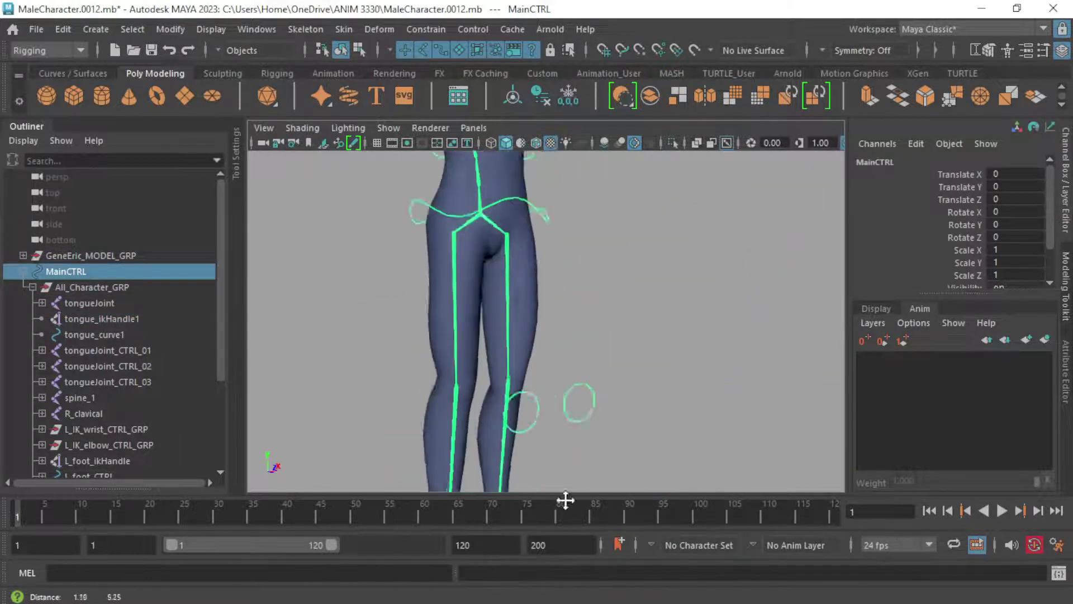
middle_click_drag(502, 162, 545, 369, "alt")
key("ctrl+z")
key("ctrl+z")
key("ctrl+z")
key("ctrl+z")
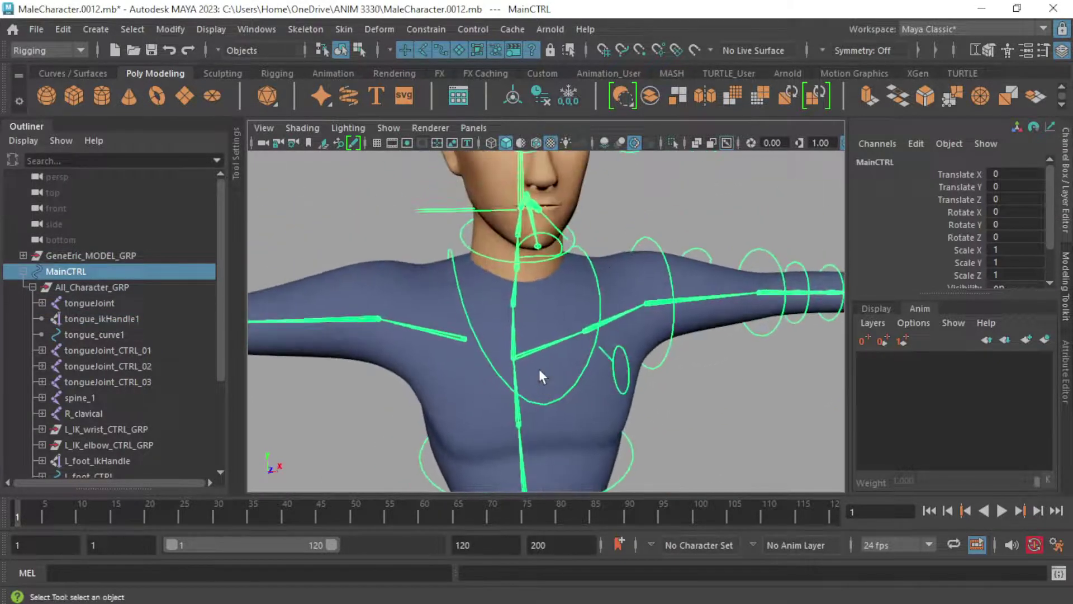
key("ctrl+z")
key("ctrl+z")
key("ctrl+z")
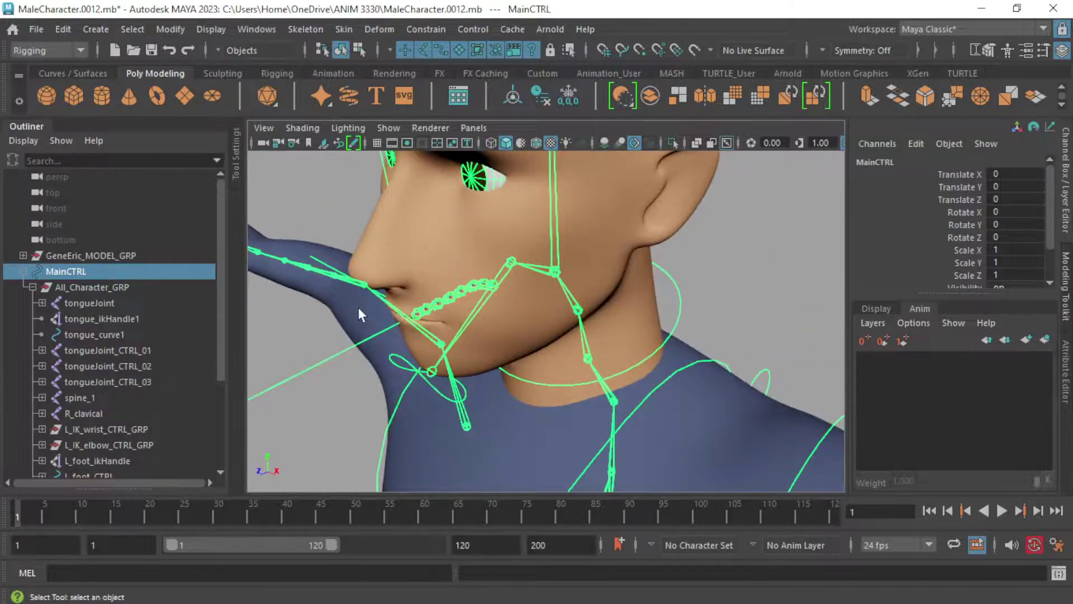
key("ctrl+z")
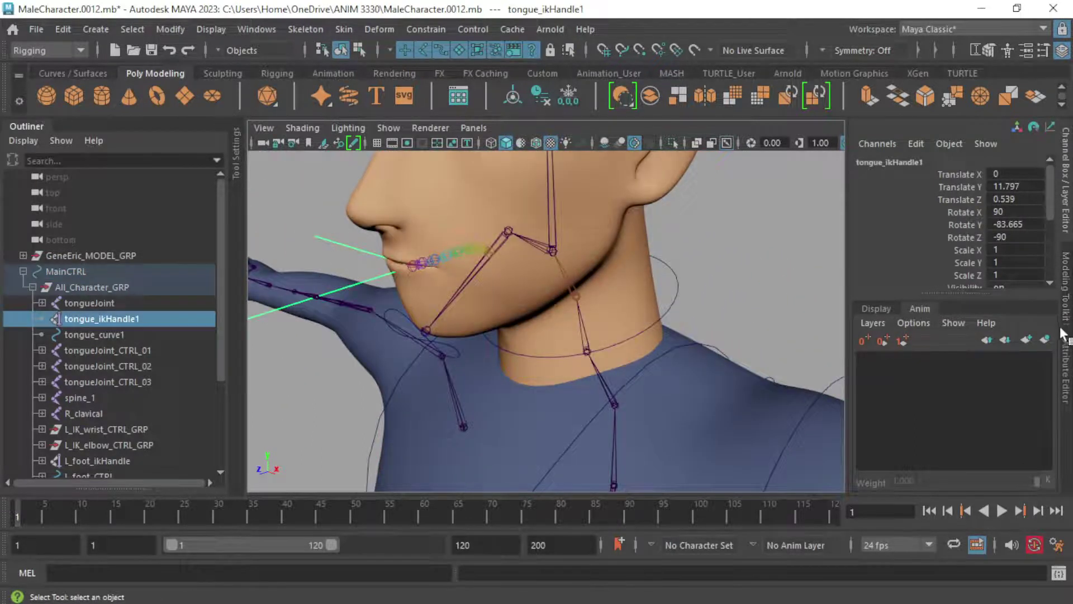
Select tongue_curve1, display its detailed attributes and frame the mouth area in side view.
key("ctrl+a")
left_click(107, 334)
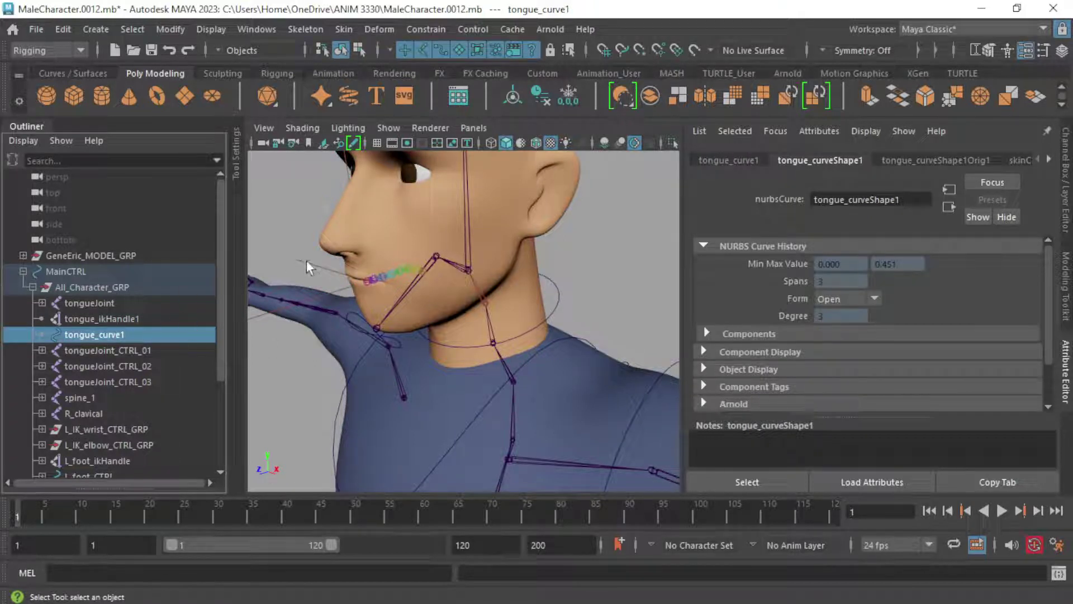
key("f")
left_click_drag(387, 265, 288, 272, "alt")
right_click_drag(289, 272, 326, 250, "alt")
scroll(326, 250, "down", 3)
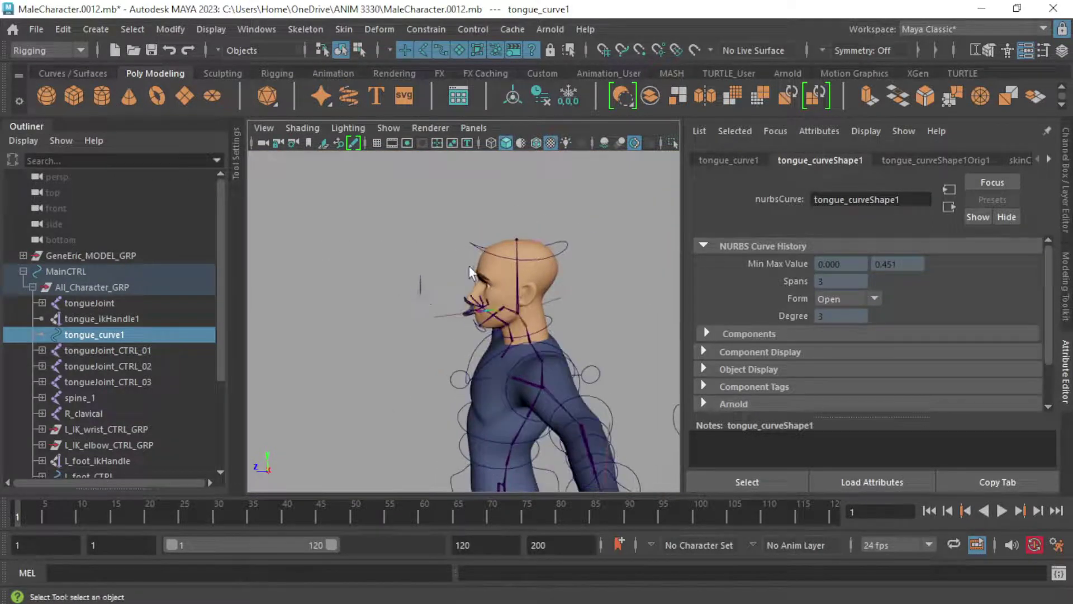
scroll(469, 266, "up", 10)
left_click(1066, 358)
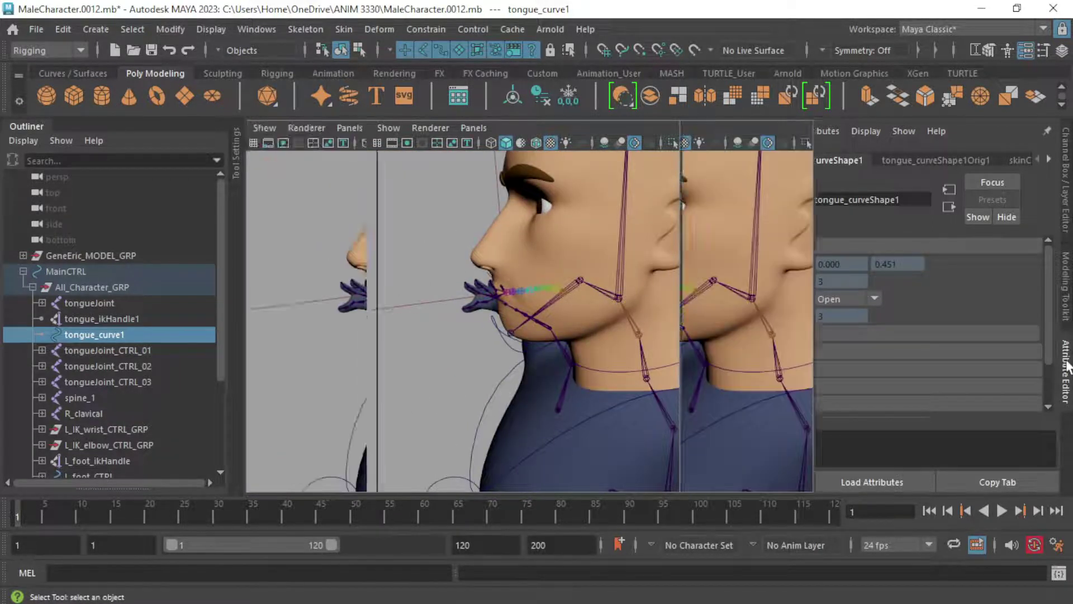
left_click(1066, 358)
left_click(1065, 358)
left_click(1068, 362)
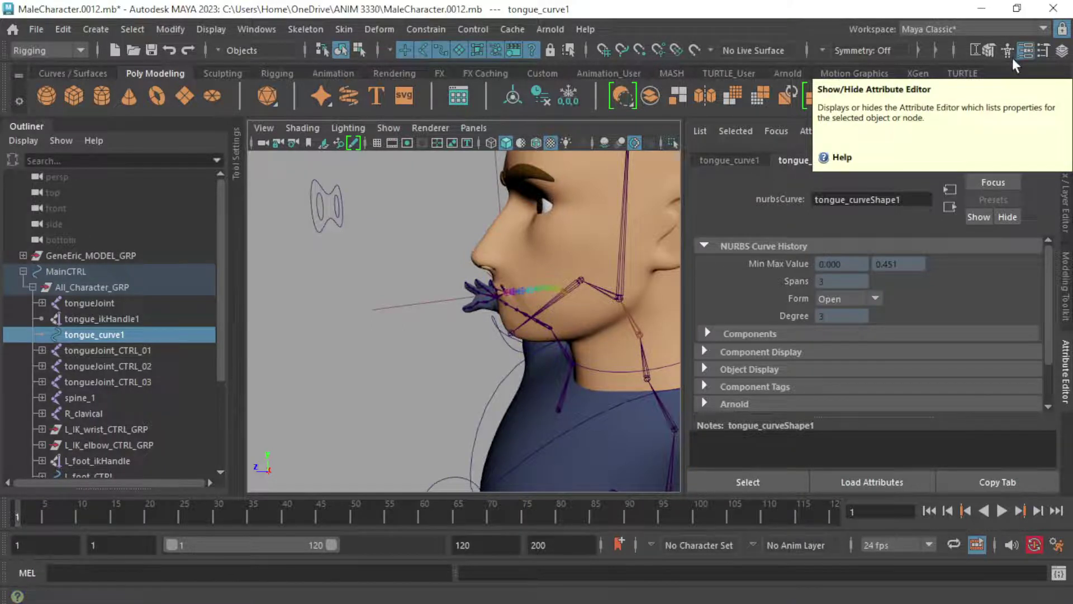
double_click(1030, 49)
scroll(545, 210, "up", 2)
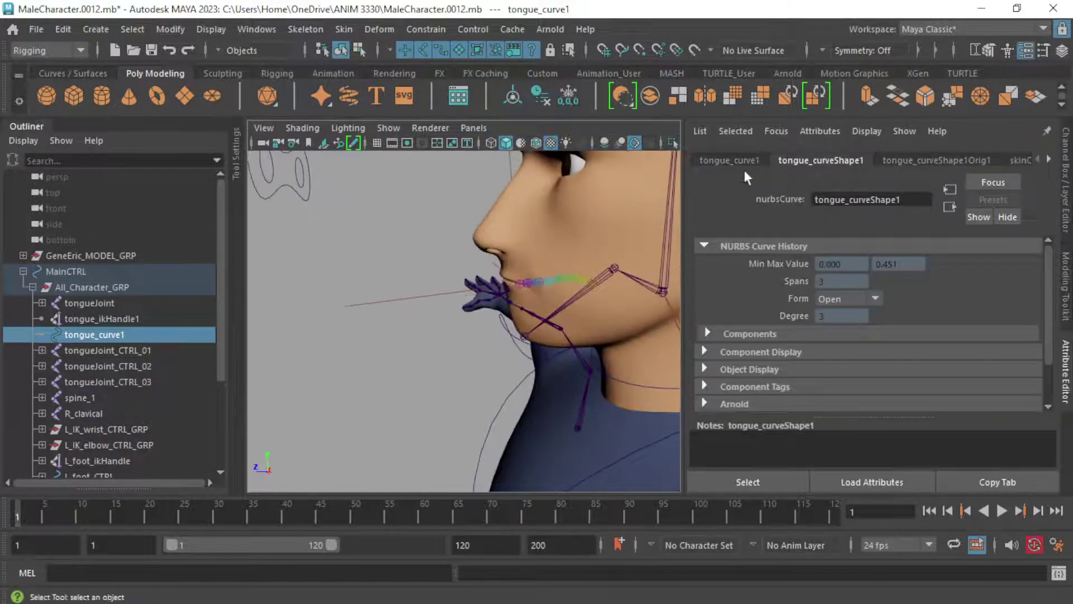
Turn off Inherits Transform in the transform attributes of tongue_curve1.
left_click(737, 160)
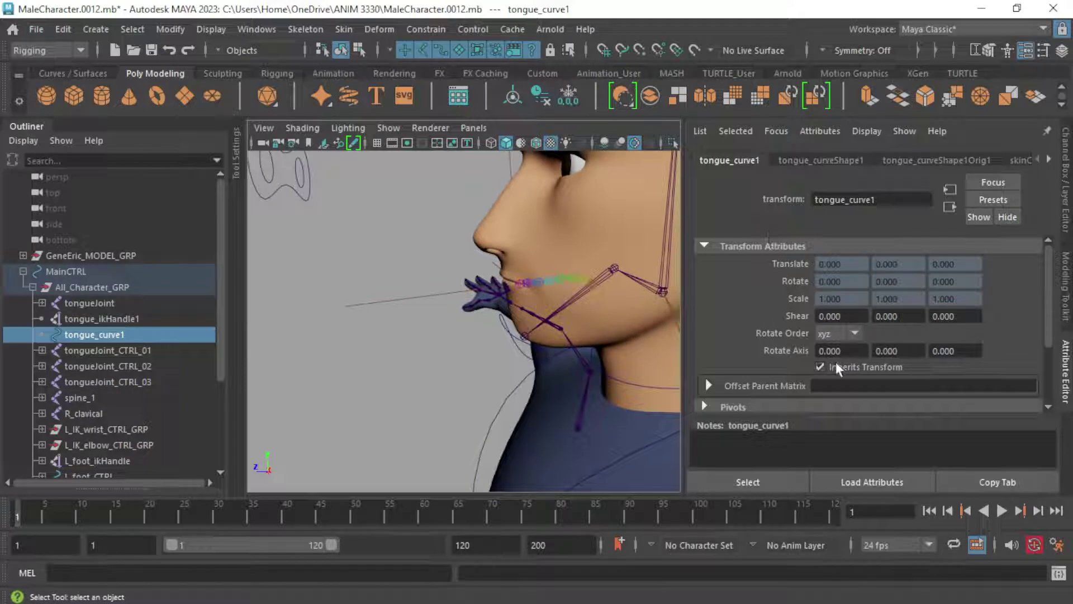
scroll(481, 275, "down", 3)
middle_click_drag(484, 269, 282, 257, "alt")
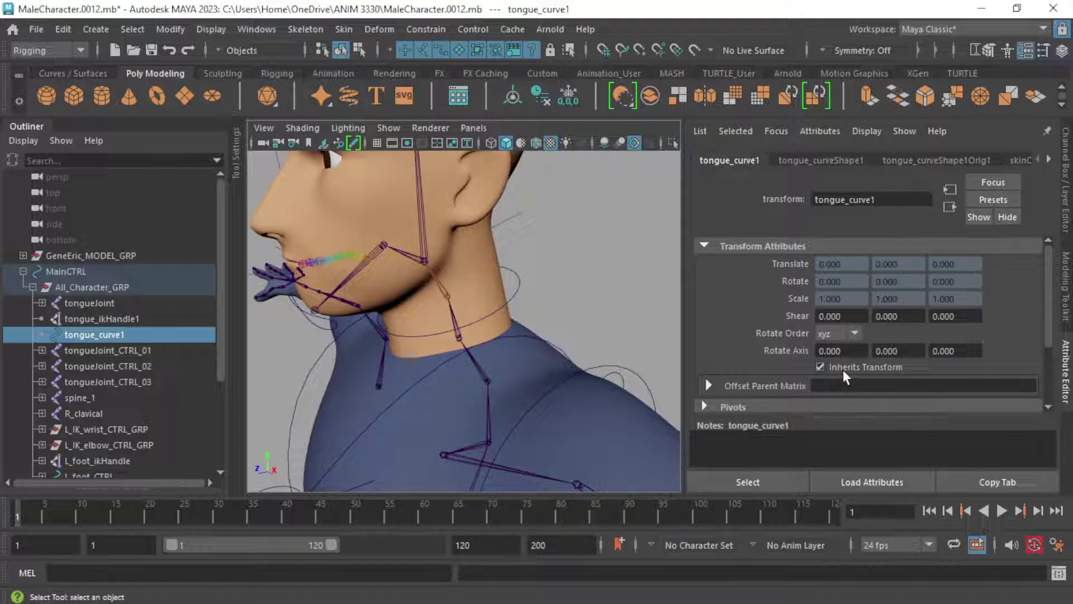
left_click(842, 370)
Test-move MainCTRL along X to about -20.6 to check how the tongue follows the rig.
scroll(431, 299, "down", 12)
middle_click_drag(442, 316, 385, 181, "alt")
scroll(380, 207, "up", 5)
middle_click_drag(380, 231, 482, 398, "alt")
left_click(469, 371)
mouse_move(447, 369)
left_mouse_down("alt")
mouse_move(531, 422)
mouse_move(427, 451)
mouse_move(343, 455)
mouse_move(473, 418)
mouse_move(485, 401)
mouse_move(433, 363)
left_mouse_up("alt")
key("w")
scroll(545, 431, "down", 2)
middle_click_drag(347, 234, 470, 279, "alt")
scroll(546, 285, "up", 4)
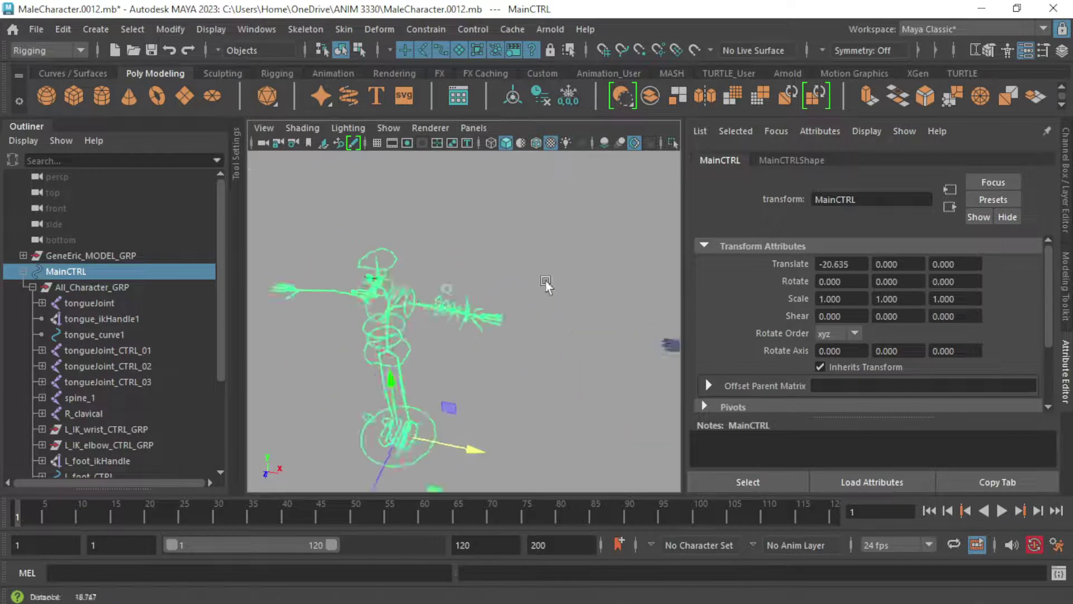
middle_click_drag(385, 230, 438, 274, "alt")
scroll(438, 274, "up", 4)
scroll(438, 274, "up", 3)
Undo both X-axis test moves of MainCTRL.
key("ctrl+z")
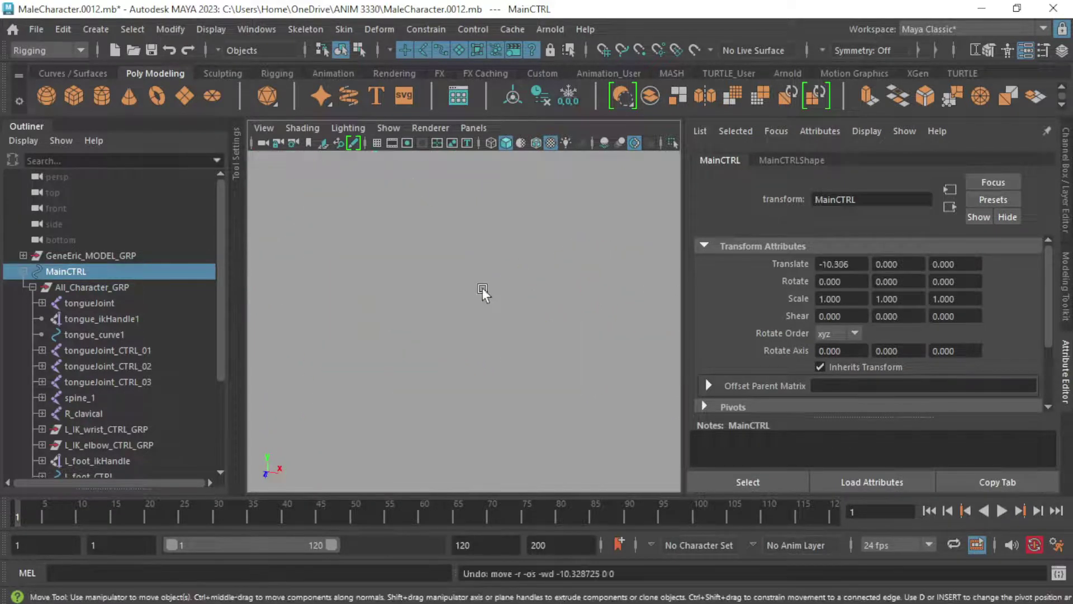
right_click_drag(530, 302, 280, 259, "alt")
middle_click_drag(443, 259, 451, 326, "alt")
key("ctrl+z")
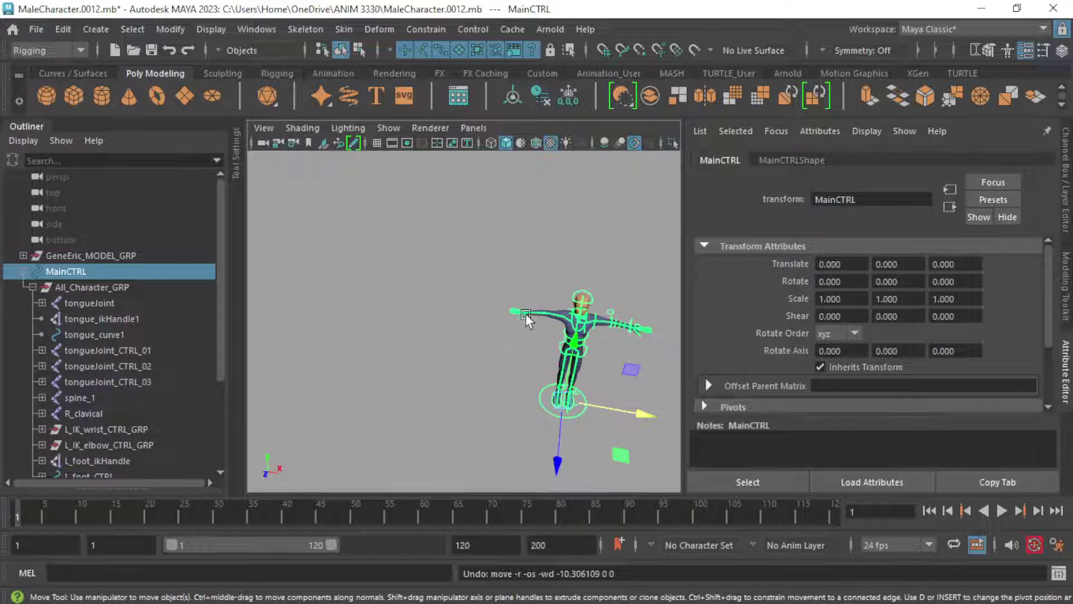
Select tongue_curve1 and examine its transform attributes and the tongue's placement in the character's head up close.
middle_click_drag(527, 319, 408, 293, "alt")
scroll(643, 282, "up", 10)
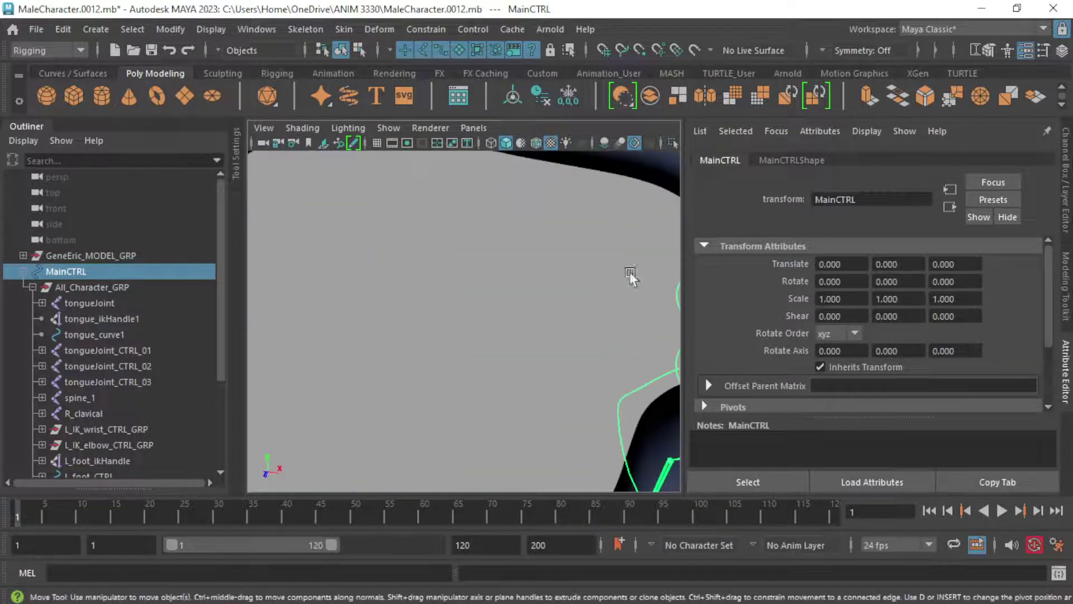
left_click(132, 334)
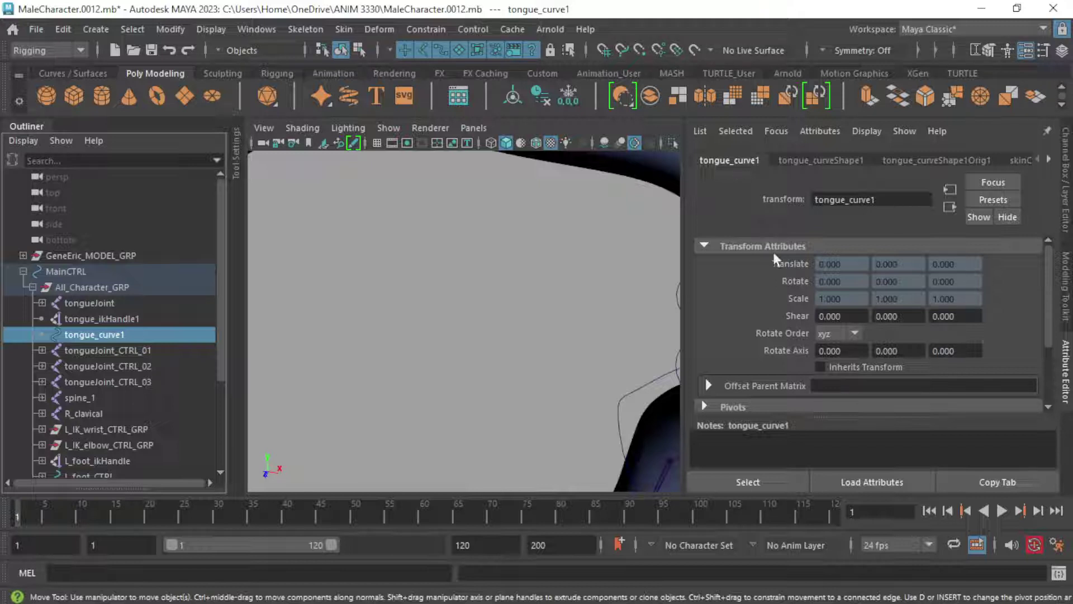
scroll(551, 233, "down", 10)
left_click_drag(551, 232, 467, 261, "alt")
key("f")
scroll(455, 280, "down", 10)
scroll(570, 299, "up", 15)
left_click_drag(620, 280, 550, 309, "alt")
scroll(530, 304, "down", 12)
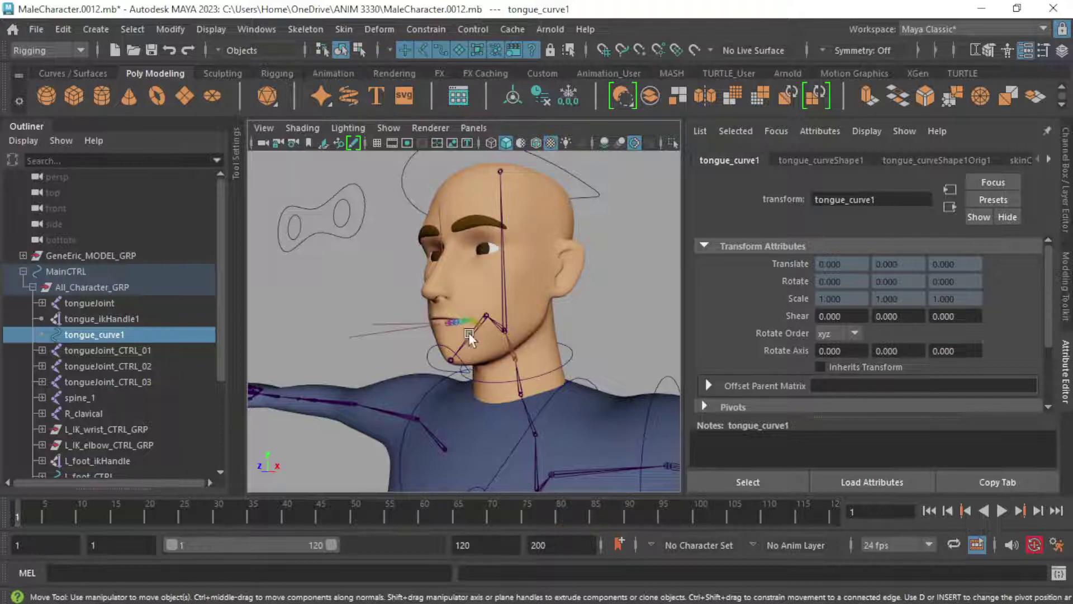
Collapse the MainCTRL hierarchy in the Outliner, clear the selection and switch to the Select tool.
scroll(496, 299, "down", 5)
left_click(23, 271)
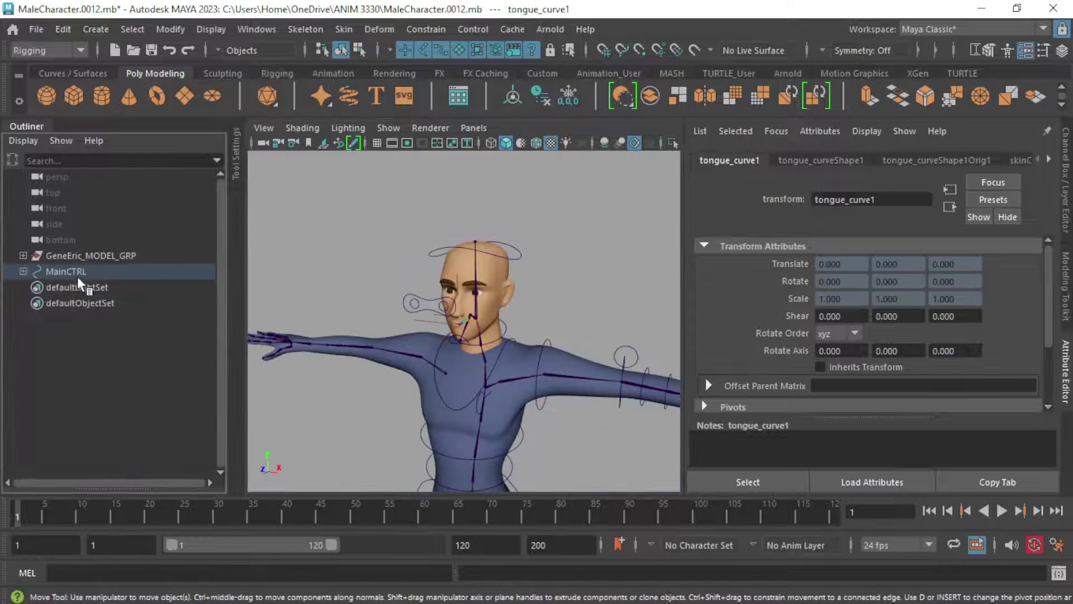
left_click(66, 268)
left_click(450, 239)
scroll(450, 239, "down", 3)
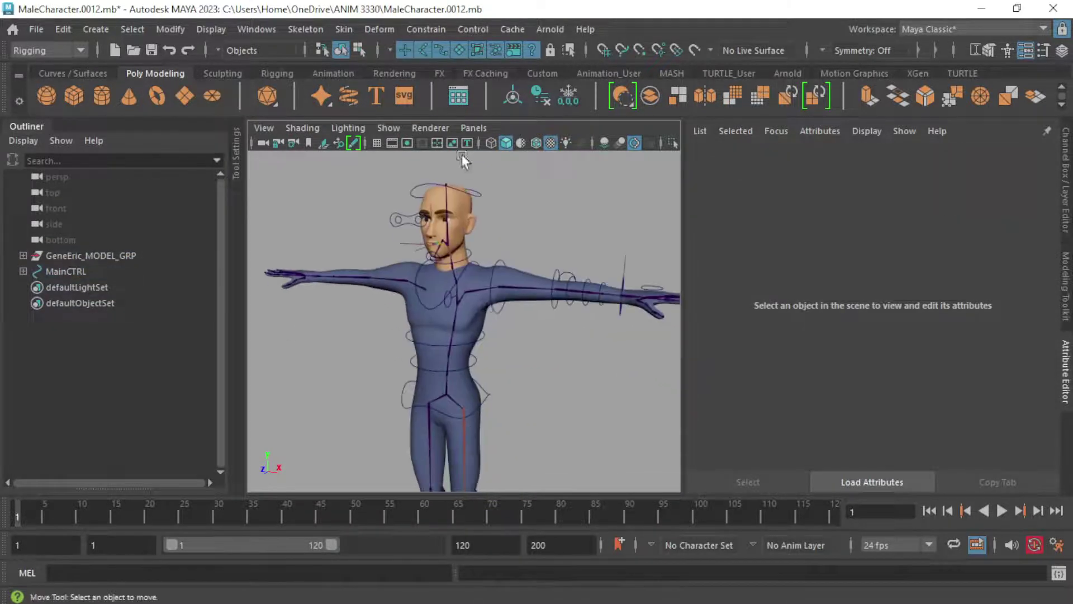
key("q")
Inspect the full character rig and its control curves down to the feet, from the side and the front.
left_click_drag(458, 329, 412, 318, "alt")
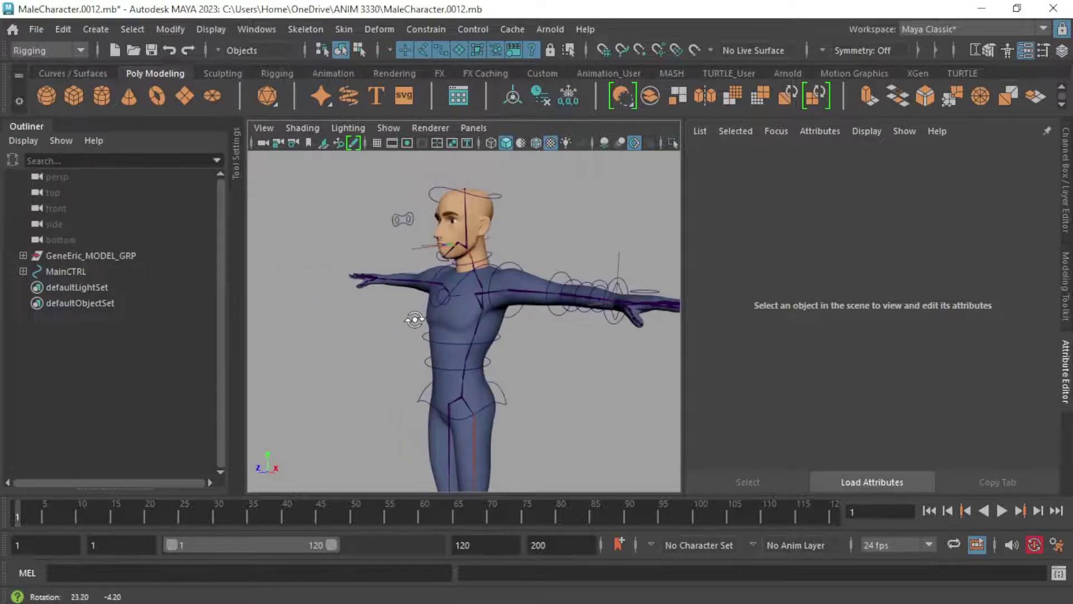
middle_click_drag(458, 330, 445, 167, "alt")
scroll(449, 236, "down", 1)
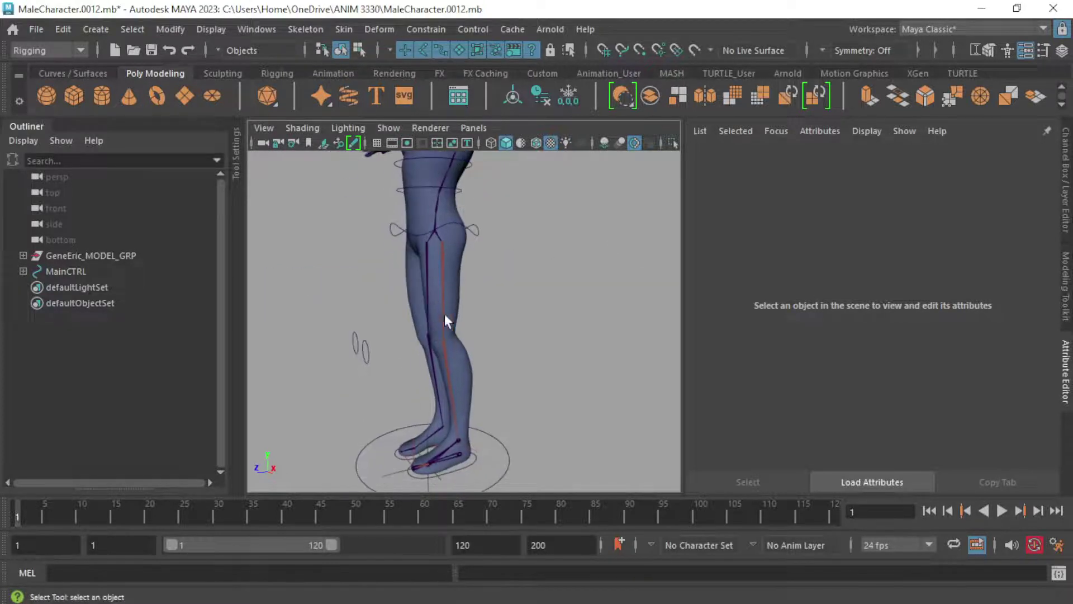
middle_click_drag(434, 232, 479, 347, "alt")
middle_click_drag(437, 313, 461, 311, "alt")
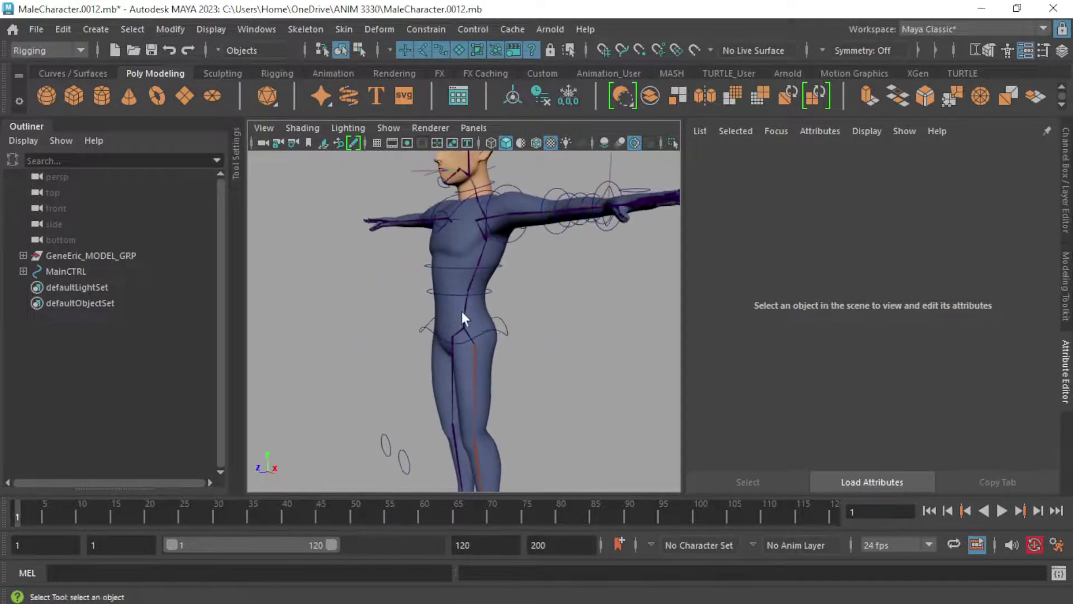
left_click_drag(450, 291, 507, 290, "alt")
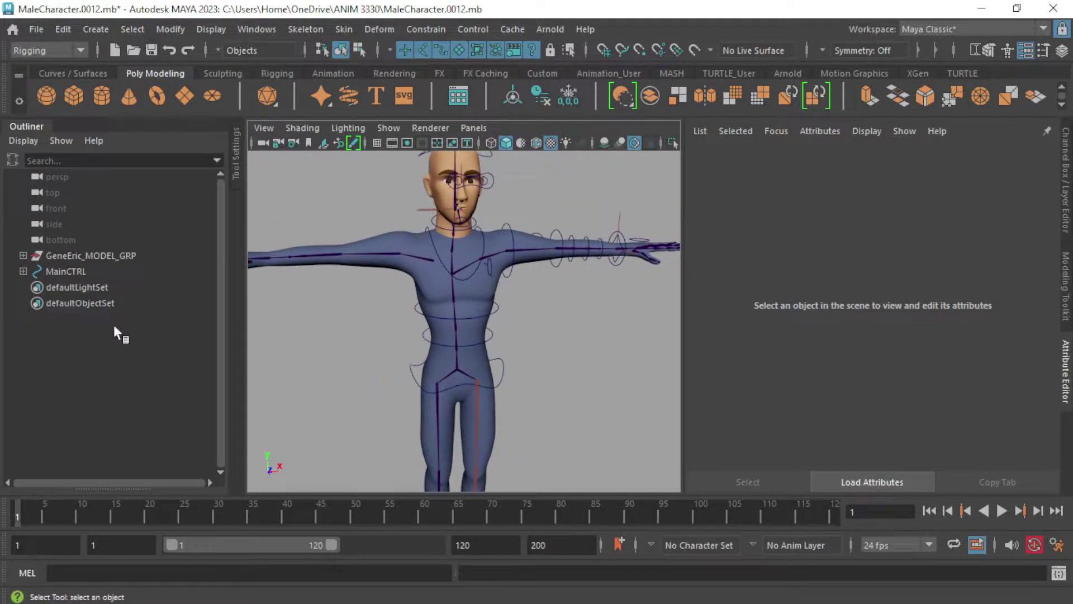